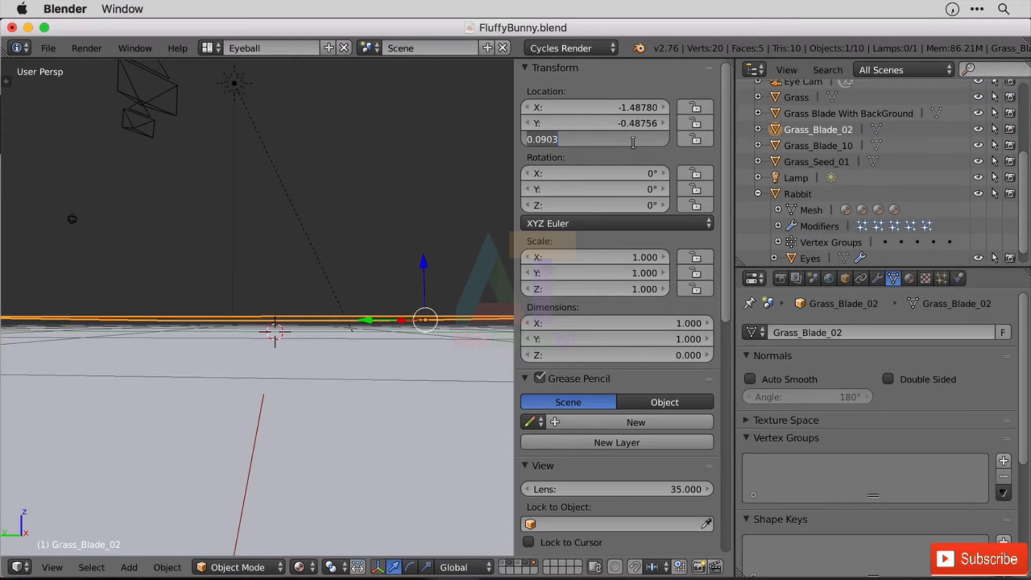
- Set the Z location of Grass_Blade_02 to 0 and its X rotation to 90° so it stands upright
text(1)
key(BackSpace)
text(0)
key(Return)
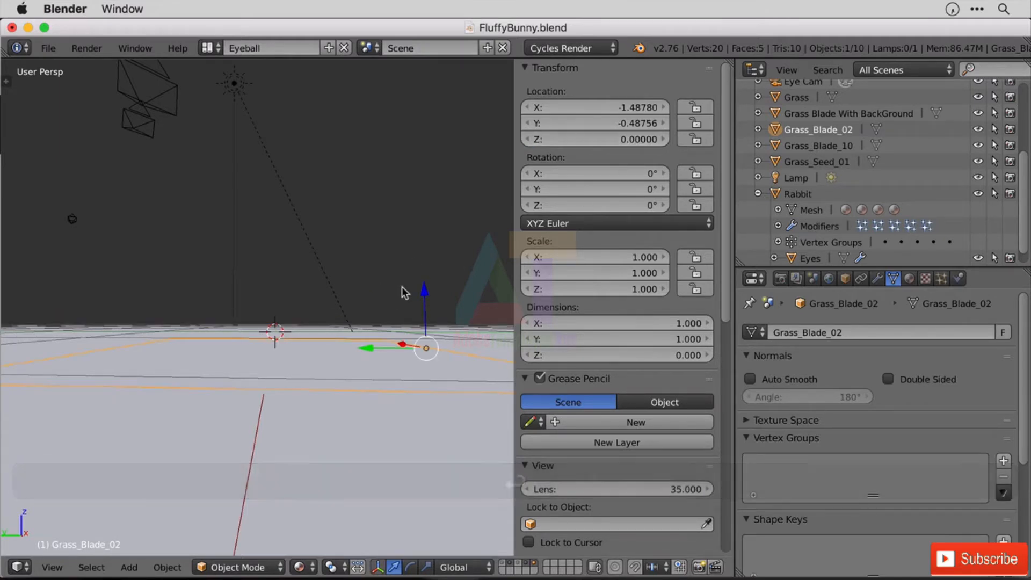
middle_drag(438, 317, 404, 342)
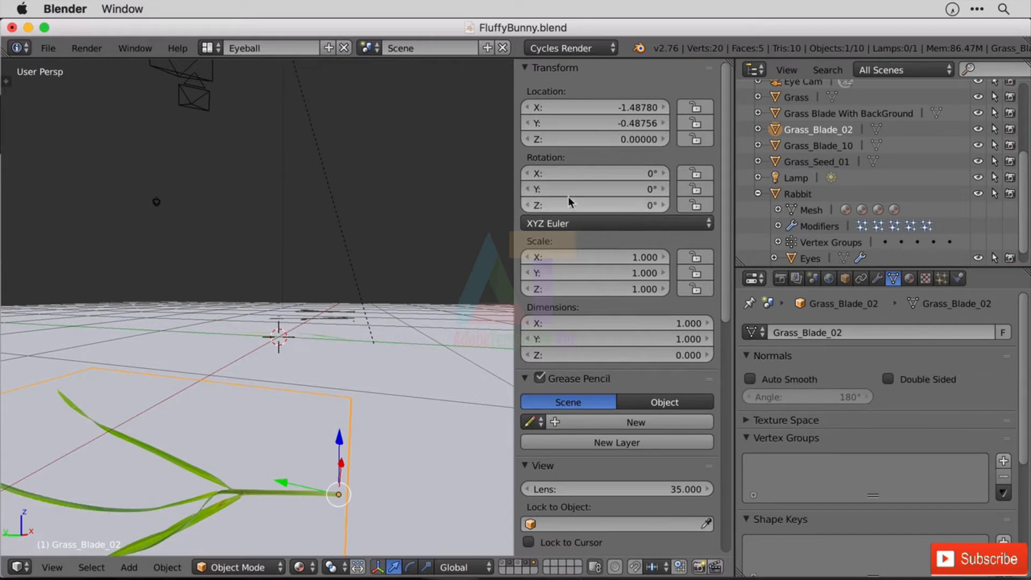
click(615, 173)
text(90)
key(Return)
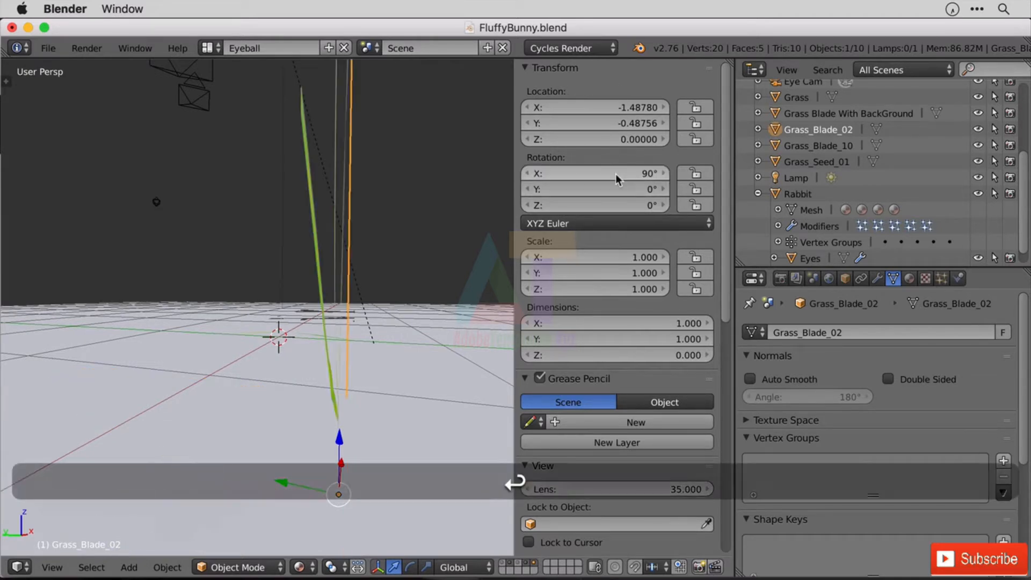
- Try rotating the Grass ground plane to 90° about X, and undo back to the Grass Blade With BackGround selection
shift+middle_drag(470, 259, 363, 362)
right_click(235, 423)
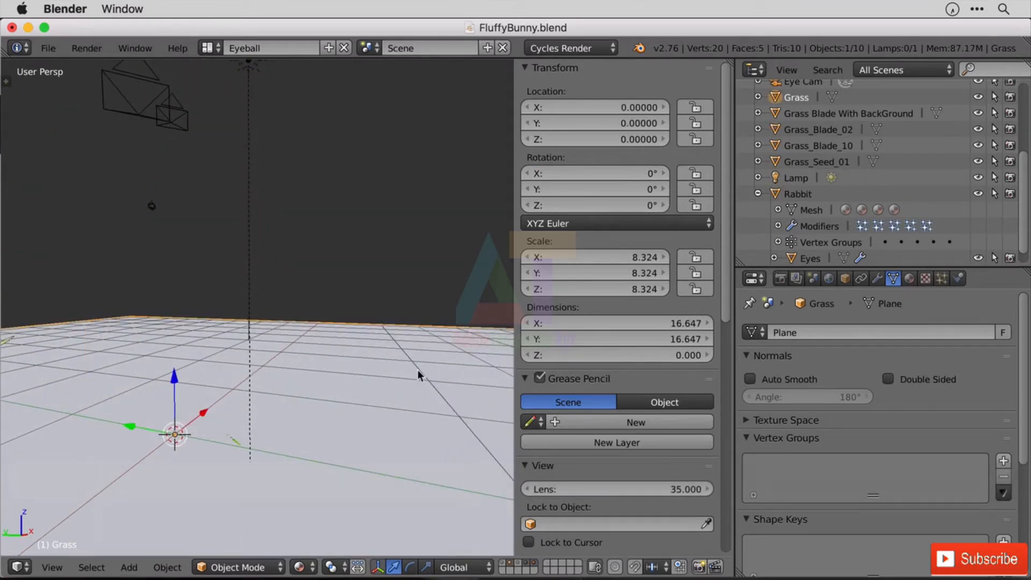
click(617, 173)
text(9)
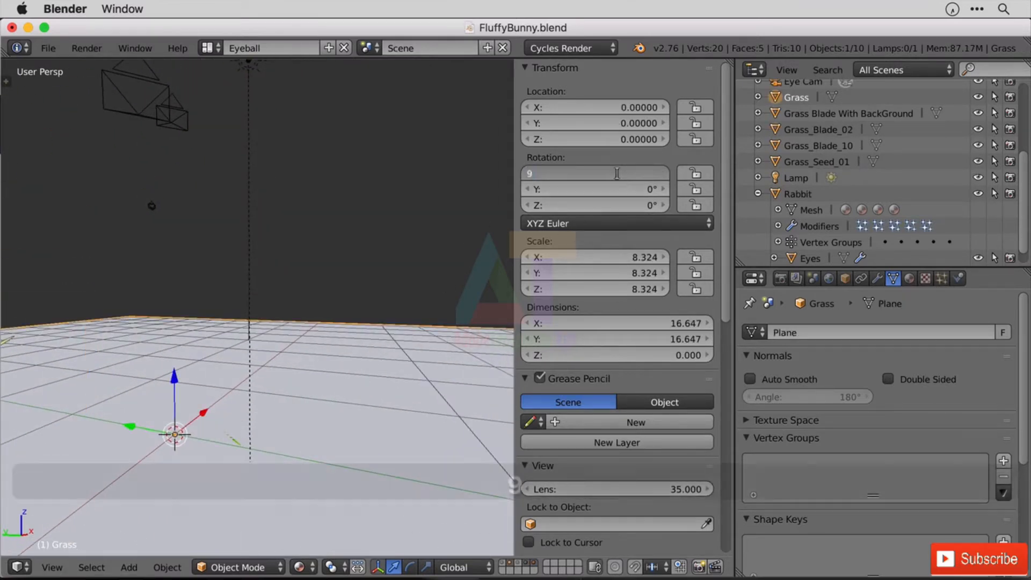
text(0)
key(Return)
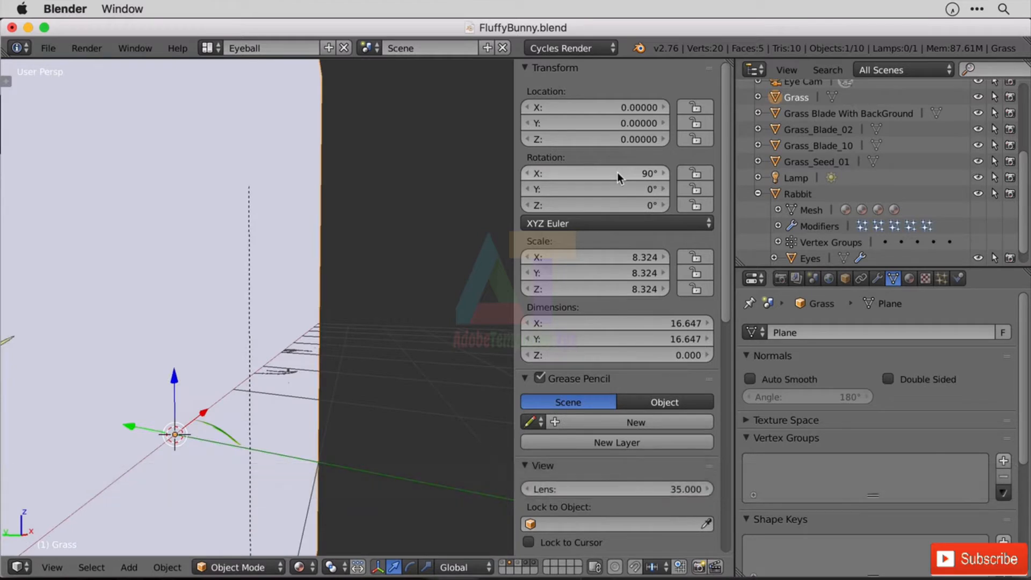
key(super+z)
key(super+z)
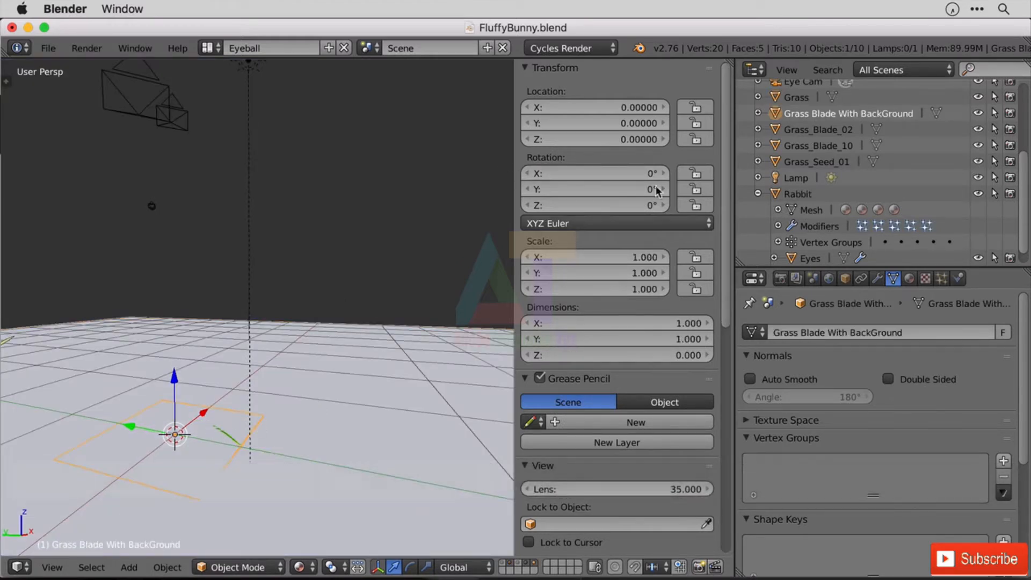
- Try a Y rotation of 90° on Grass Blade With BackGround, inspect it, and reset the rotation to 0°
click(626, 191)
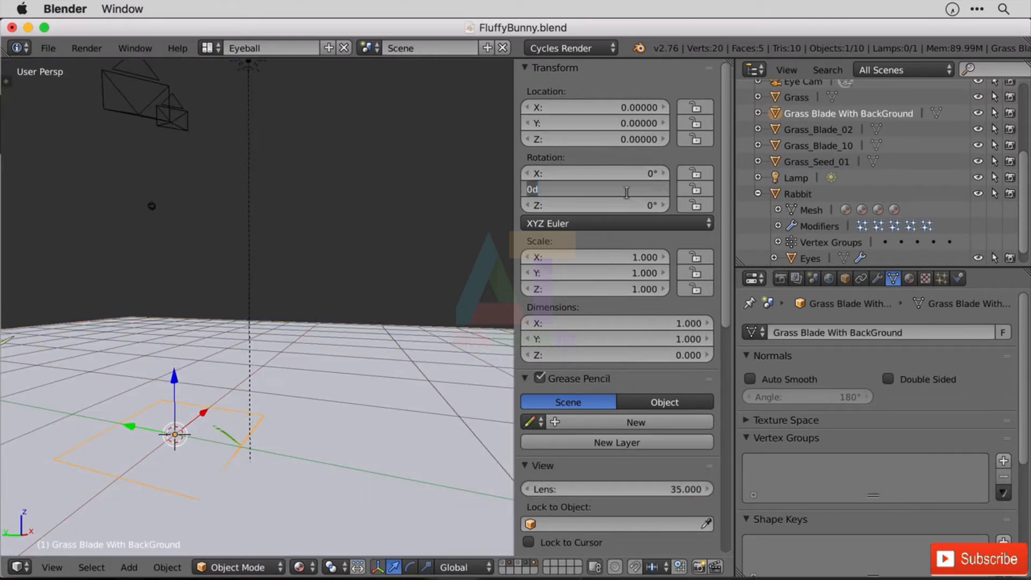
text(90)
key(Return)
middle_drag(346, 366, 348, 340)
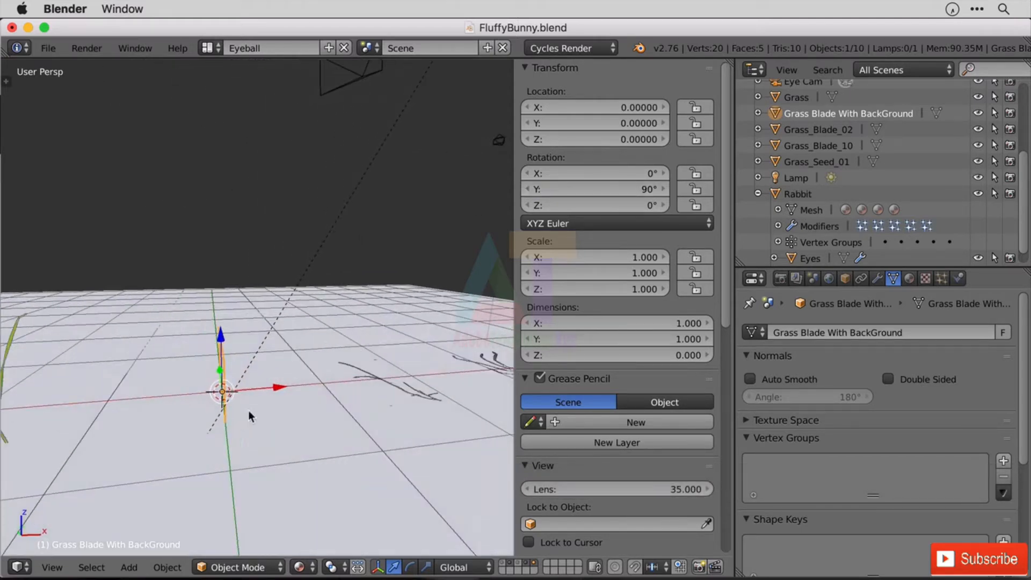
middle_drag(164, 414, 171, 444)
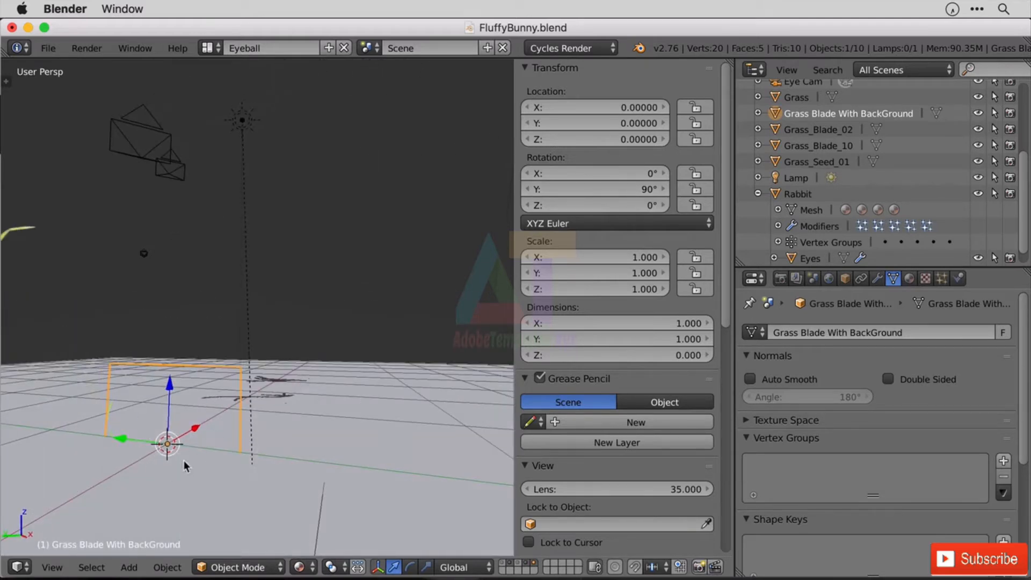
click(650, 189)
text(0)
key(Return)
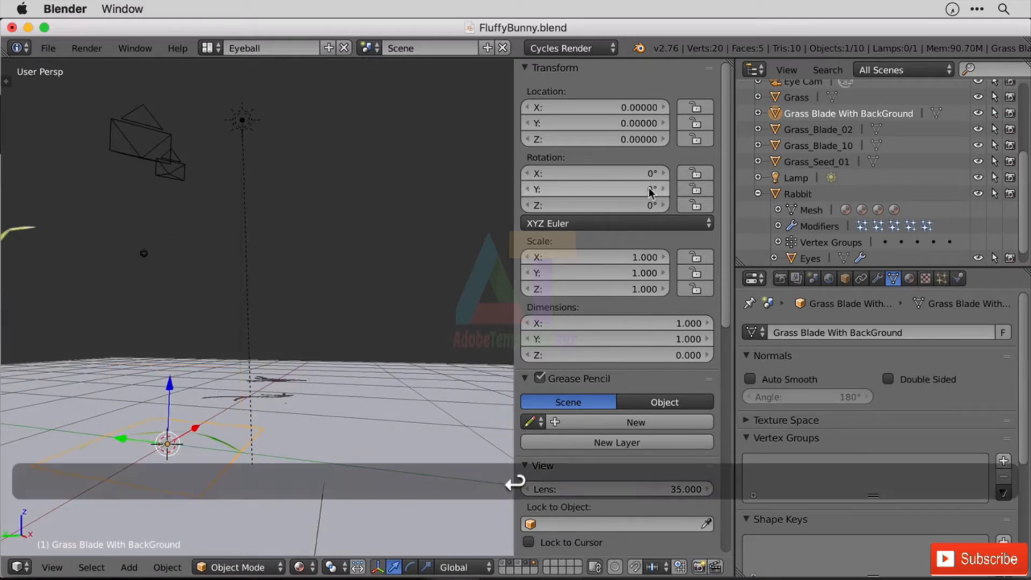
- Stand the Grass_Seed_01 plane upright with an X rotation of 90°
right_click(283, 398)
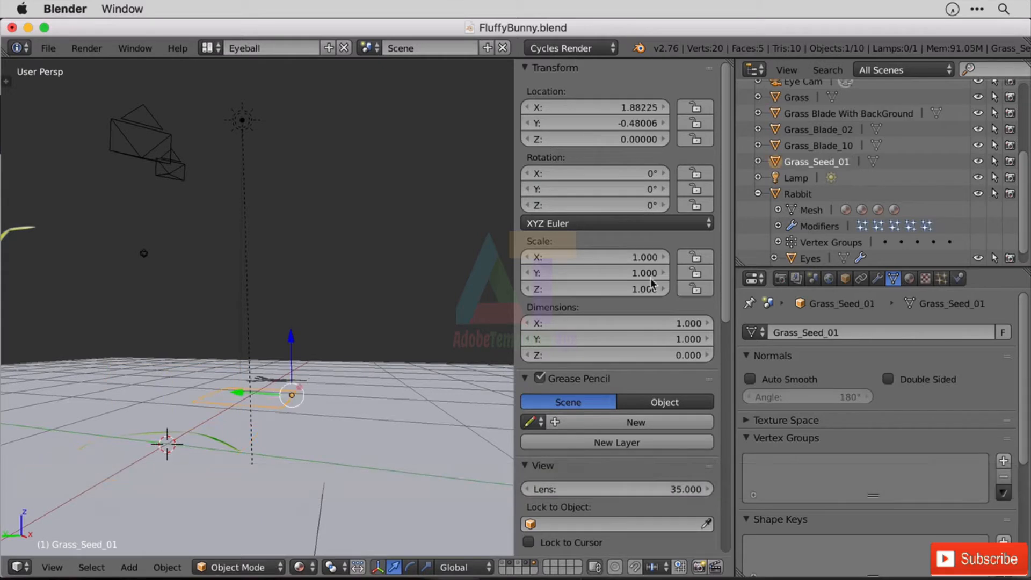
click(646, 175)
text(90)
key(Return)
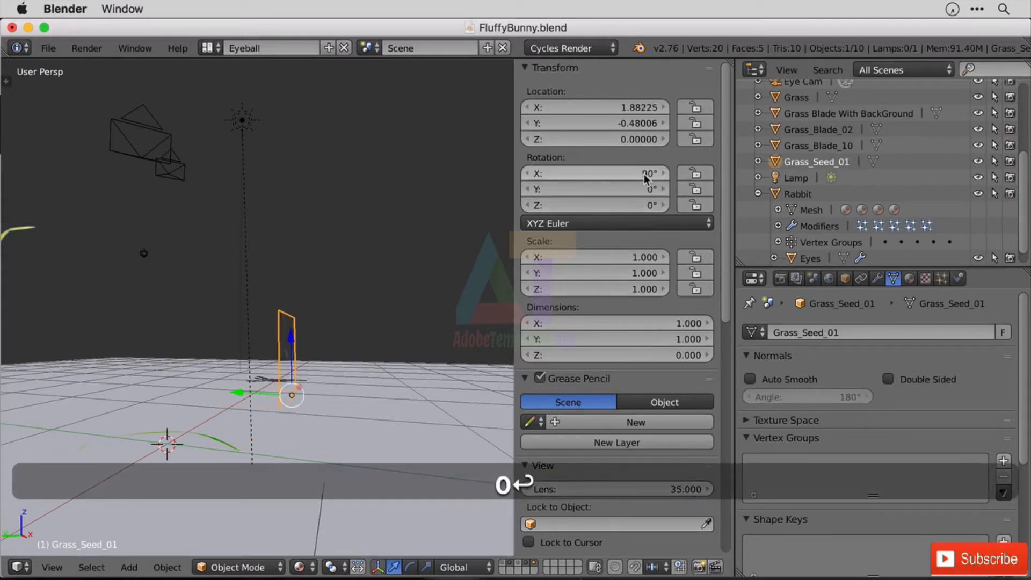
- Stand the Grass_Blade_10 plane upright with an X rotation of 90°
right_click(282, 378)
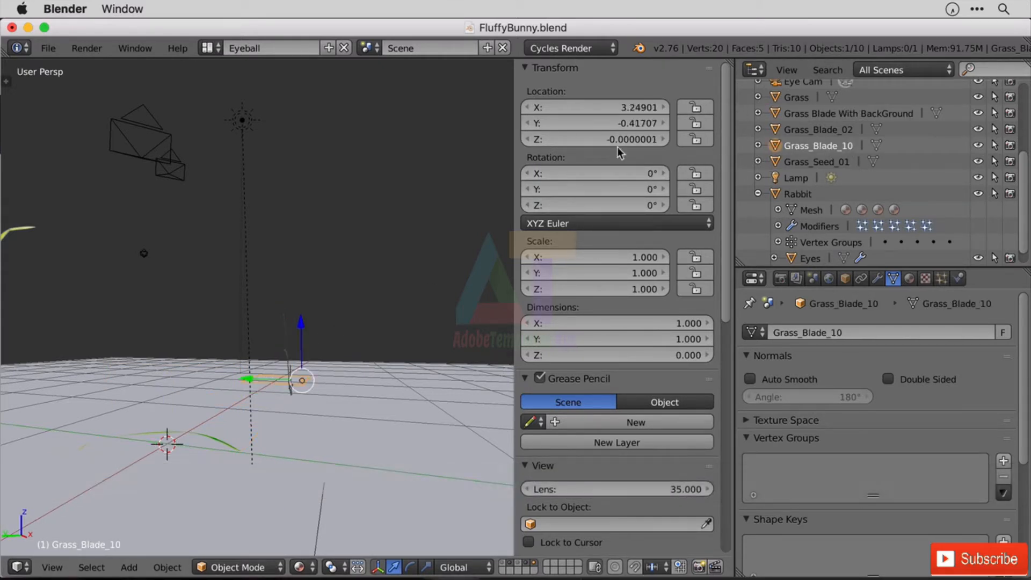
click(631, 173)
text(90)
key(Return)
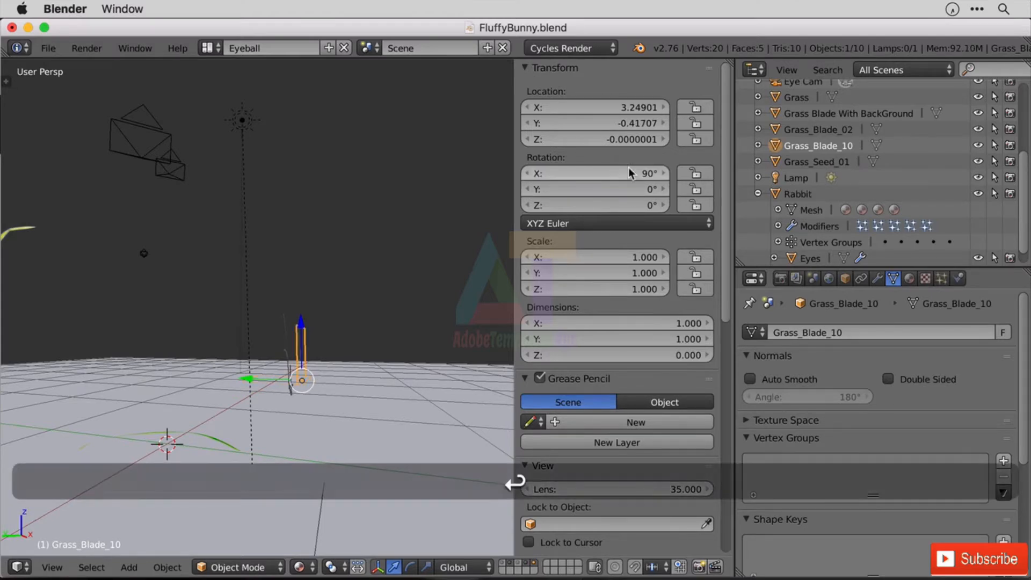
- Raise the Grass Blade With BackGround plane above the ground along Z to about 0.82
middle_drag(397, 342, 330, 367)
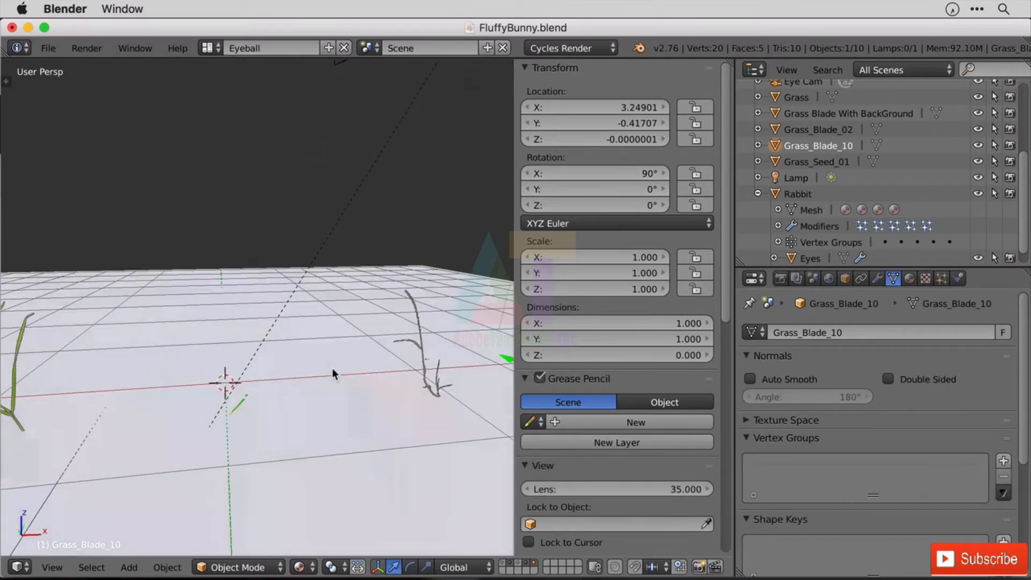
right_click(242, 401)
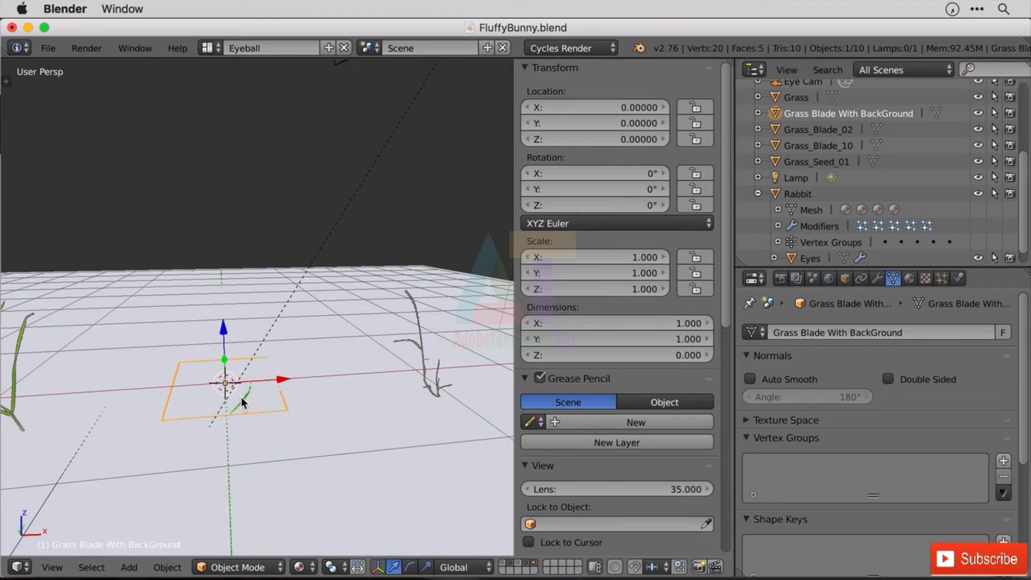
scroll(245, 404, up, 3)
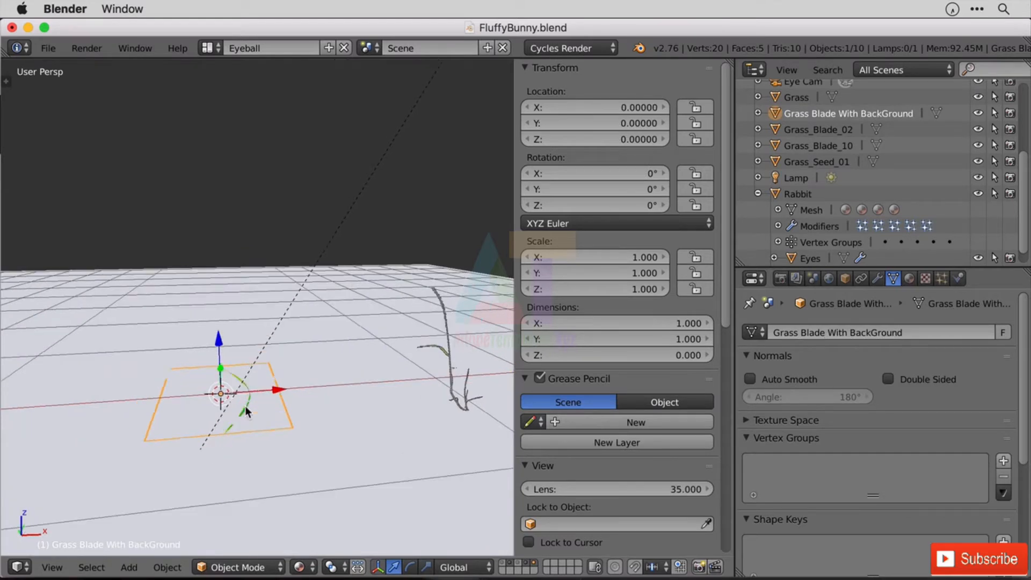
scroll(246, 407, up, 2)
drag(195, 408, 208, 247)
middle_drag(291, 269, 187, 302)
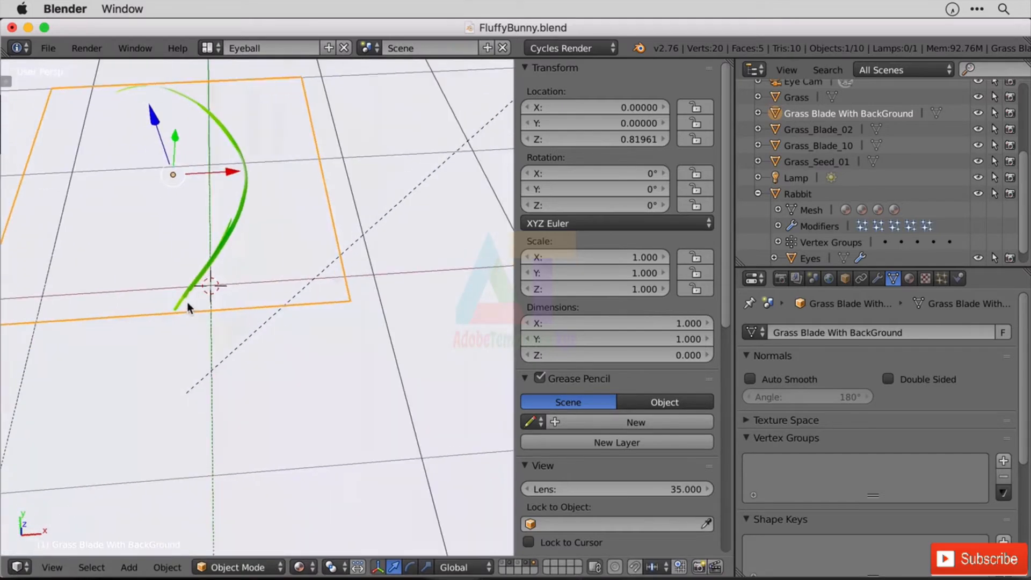
- Place the 3D cursor on the root end of the raised grass blade
click(176, 305)
scroll(168, 316, down, 1)
scroll(177, 316, up, 4)
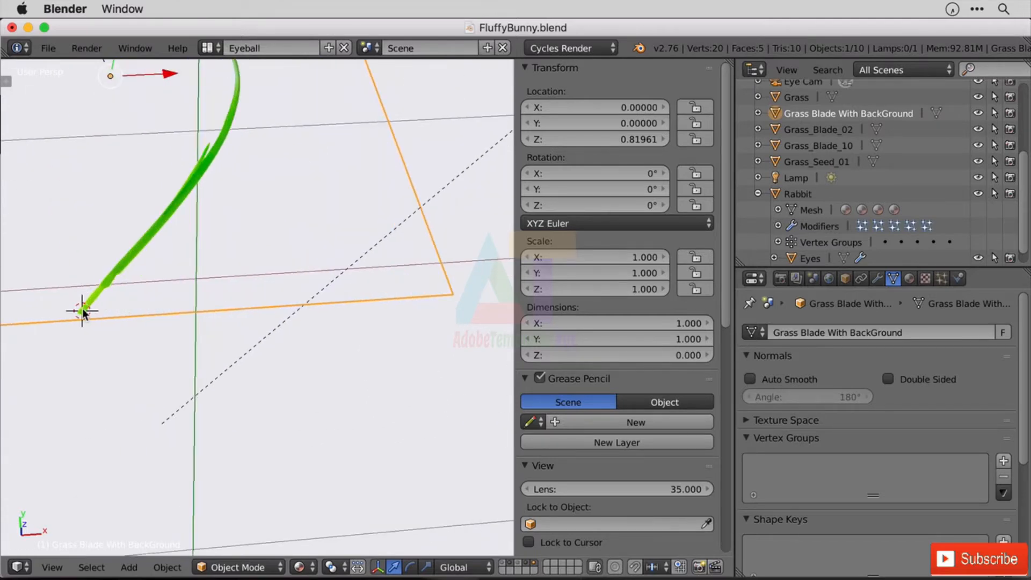
- Set the origin of Grass Blade With BackGround to the 3D cursor
key(t)
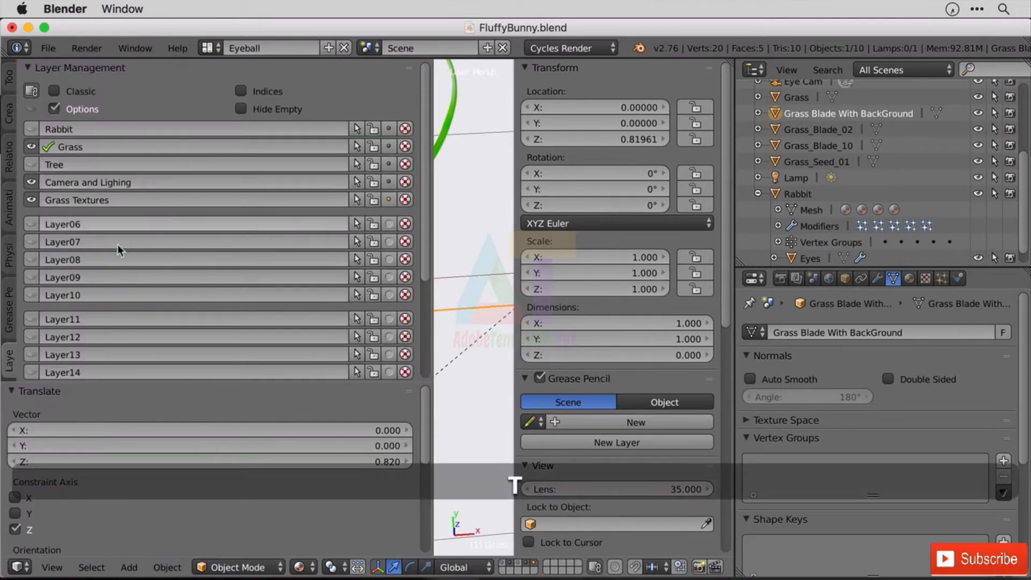
click(7, 76)
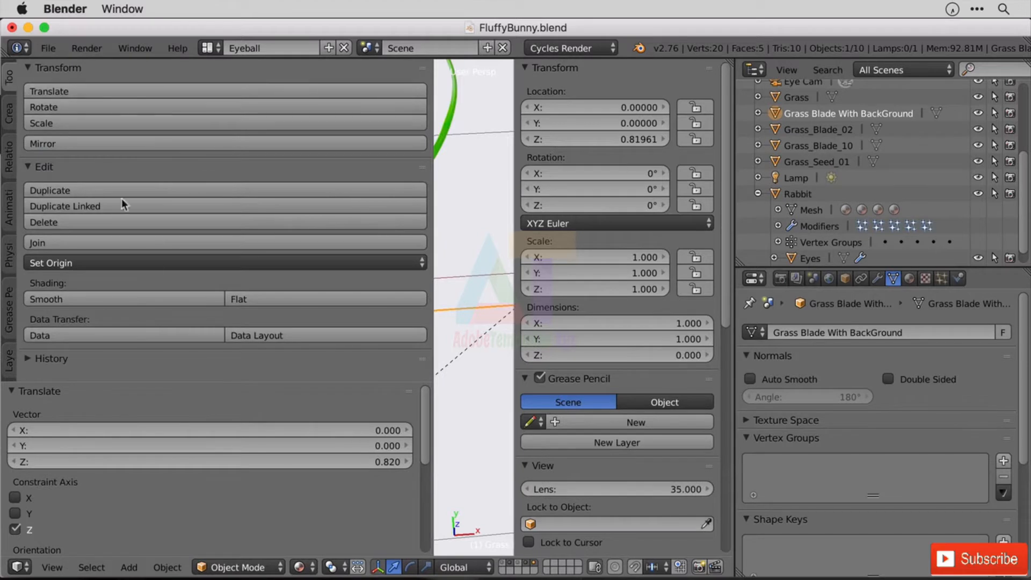
click(152, 264)
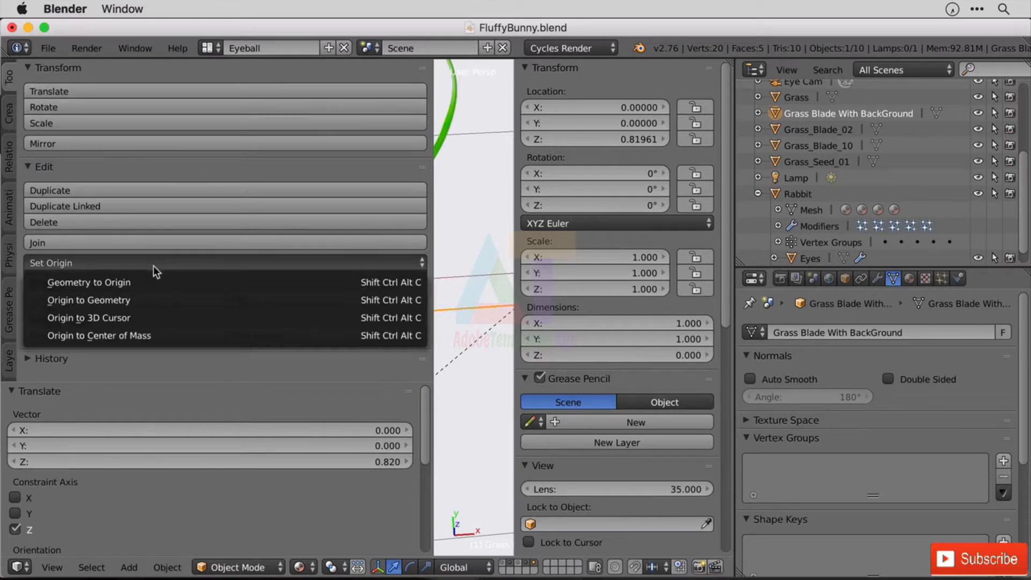
click(143, 317)
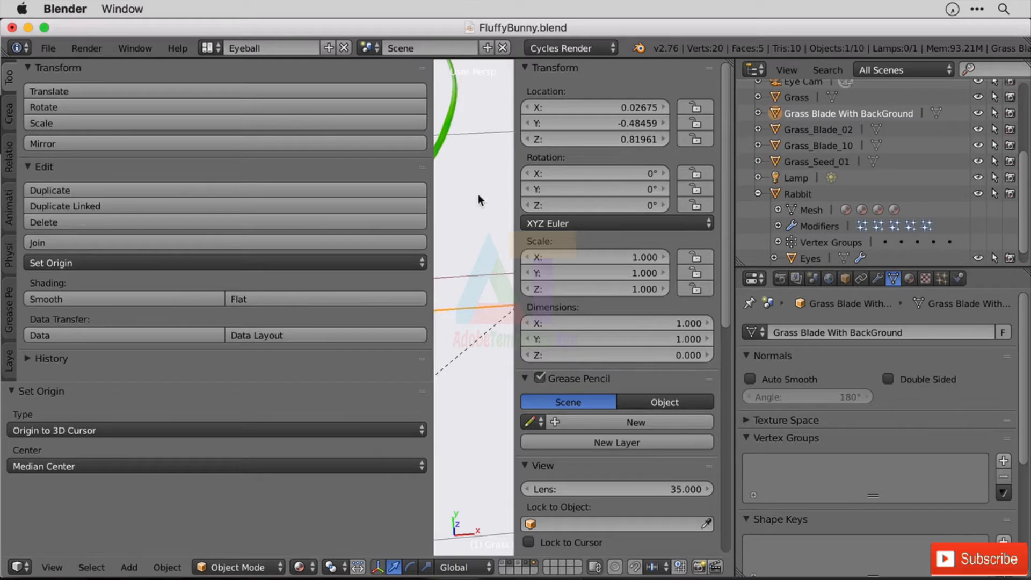
key(t)
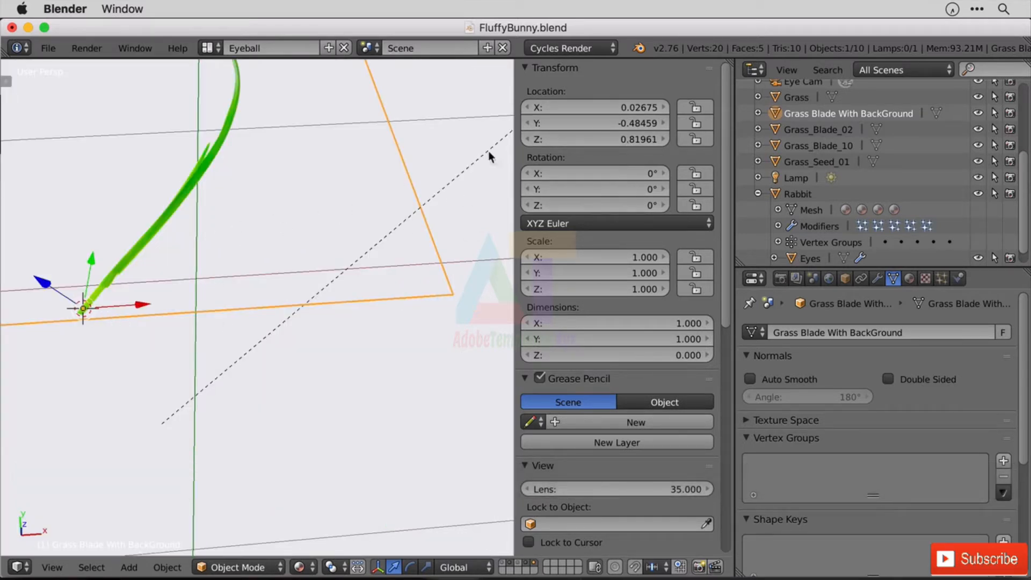
- Set the Z location of Grass Blade With BackGround to 0 and its X rotation to 90°
click(628, 140)
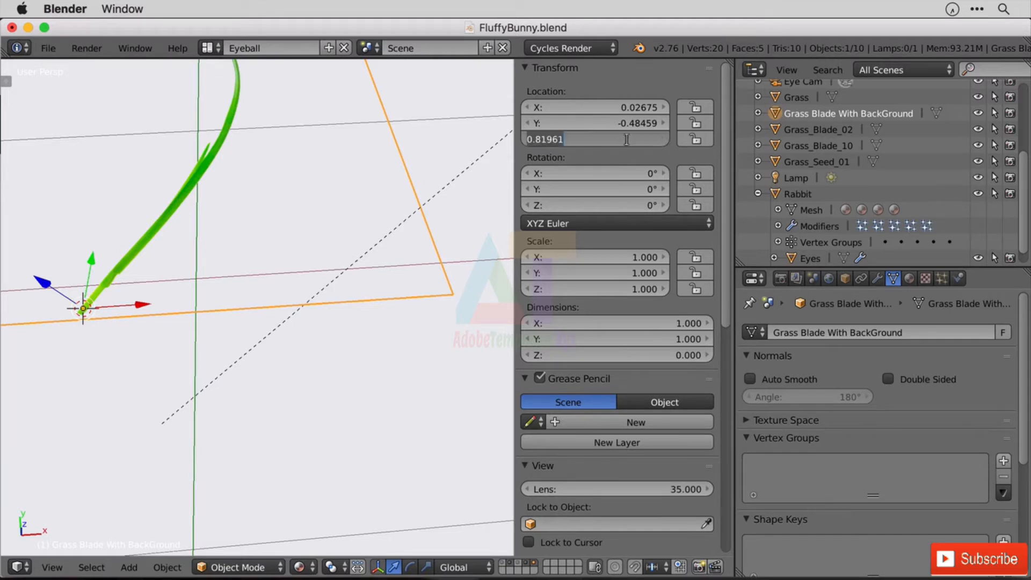
text(0)
key(Return)
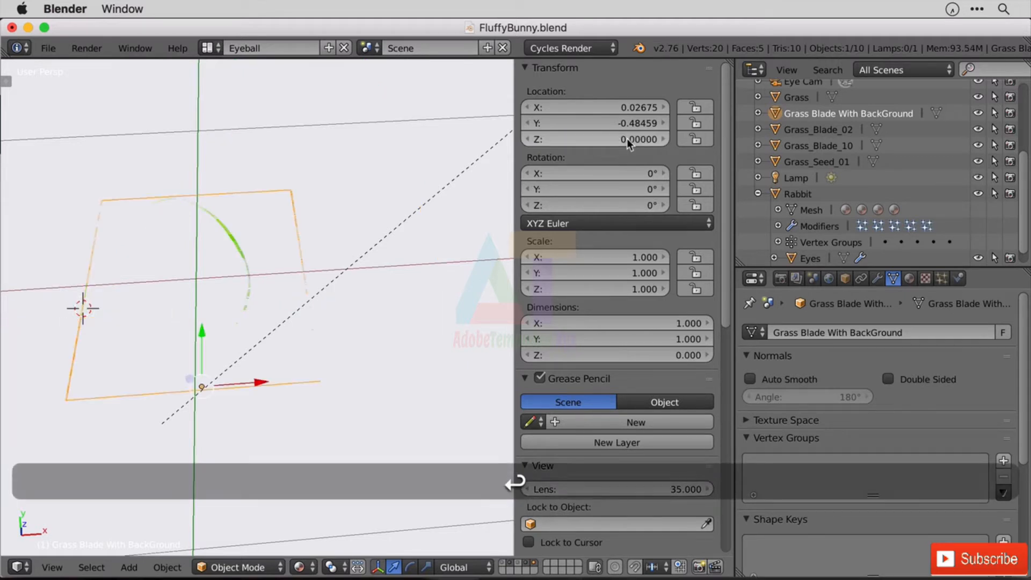
click(636, 109)
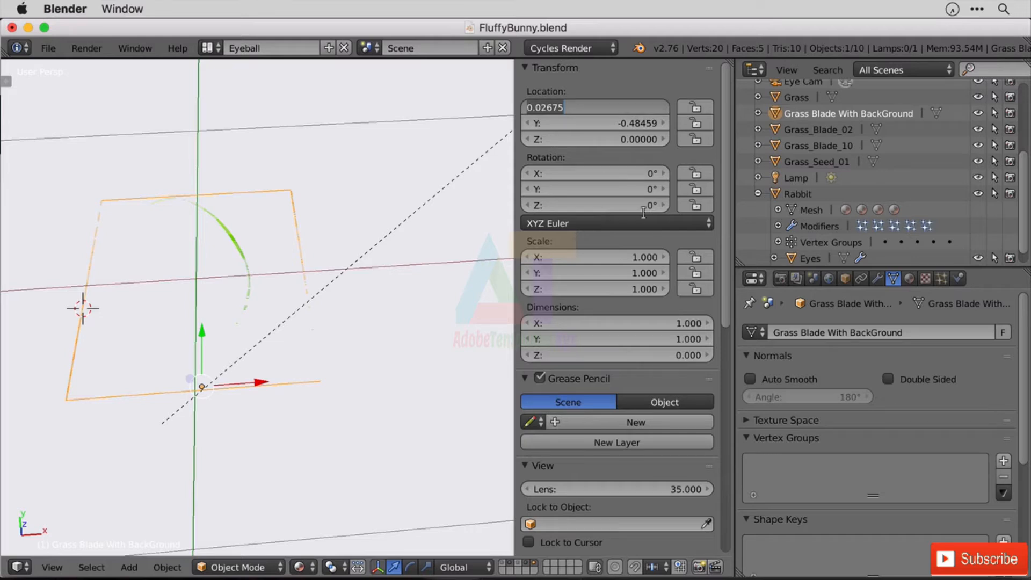
click(644, 172)
text(90)
key(Return)
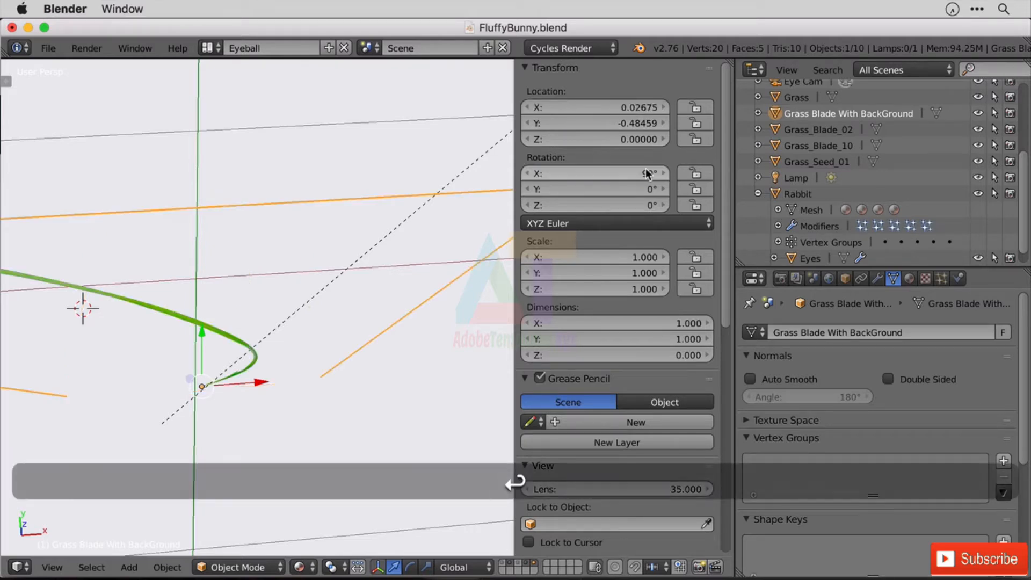
- Move Grass_Blade_02 along X to about -0.22 and scale it uniformly to about 1.79
middle_drag(215, 293, 305, 315)
right_click(110, 375)
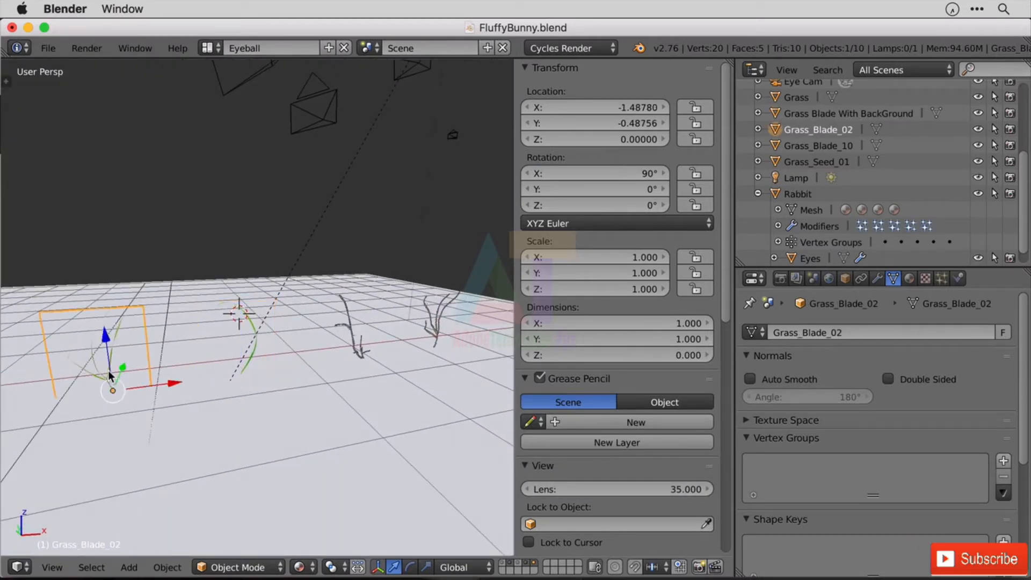
drag(175, 385, 282, 375)
key(s)
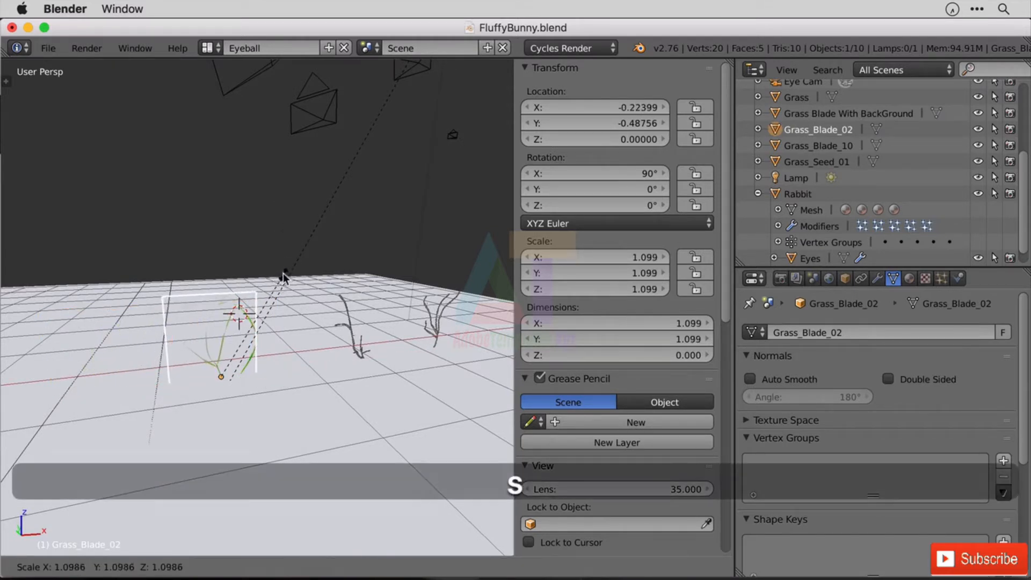
click(342, 224)
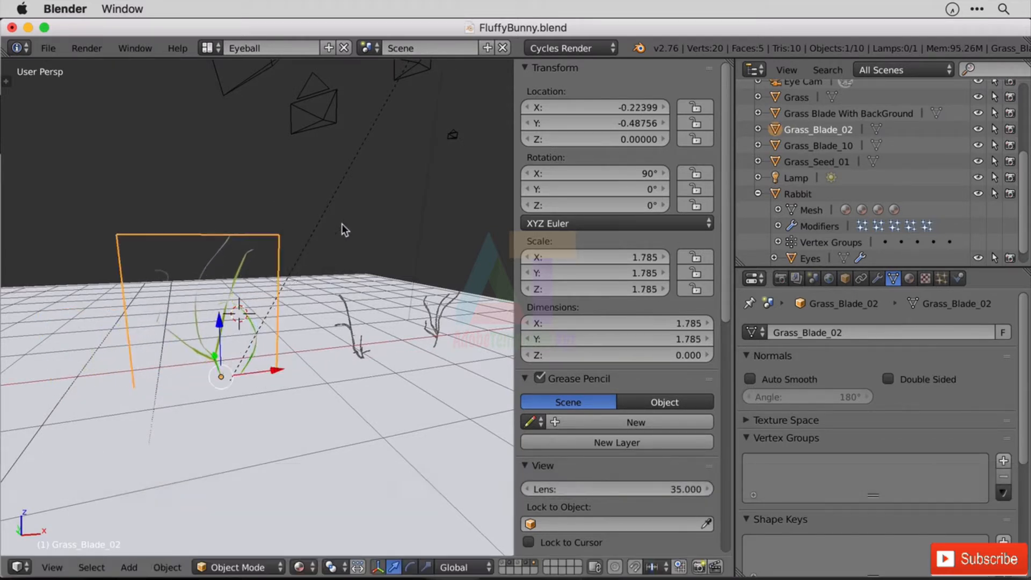
- Scale the Grass_Seed_01 plane up uniformly to about 3.29
right_click(355, 350)
key(s)
click(60, 126)
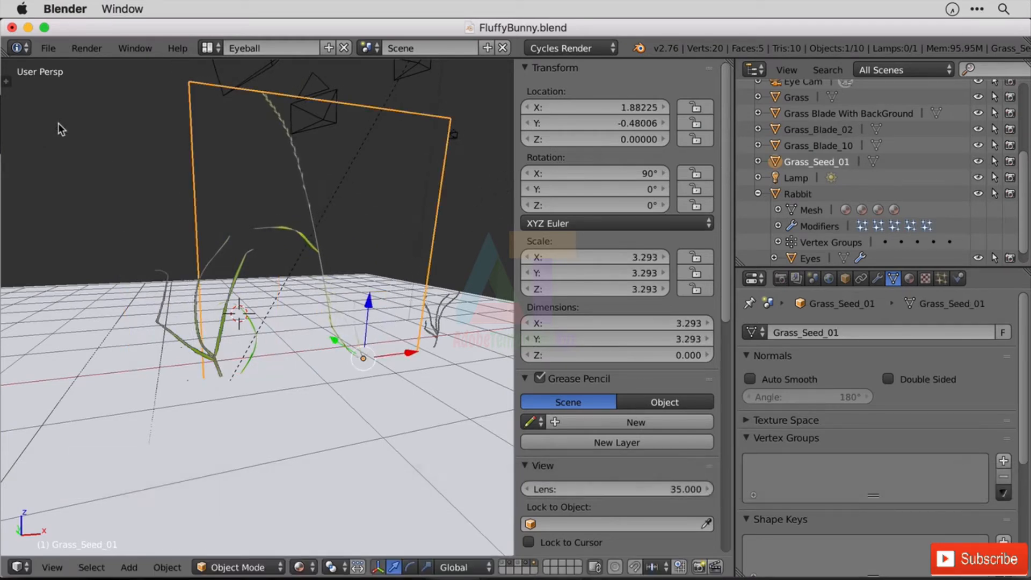
- Move Grass_Blade_10 along the X axis to about 0, next to the other blades
right_click(444, 323)
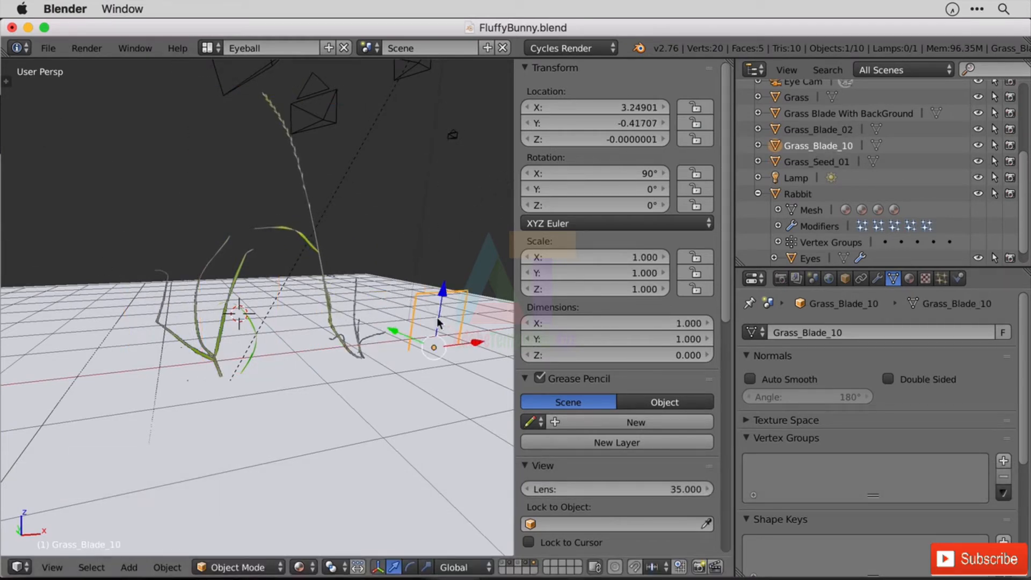
key(g)
key(x)
click(285, 355)
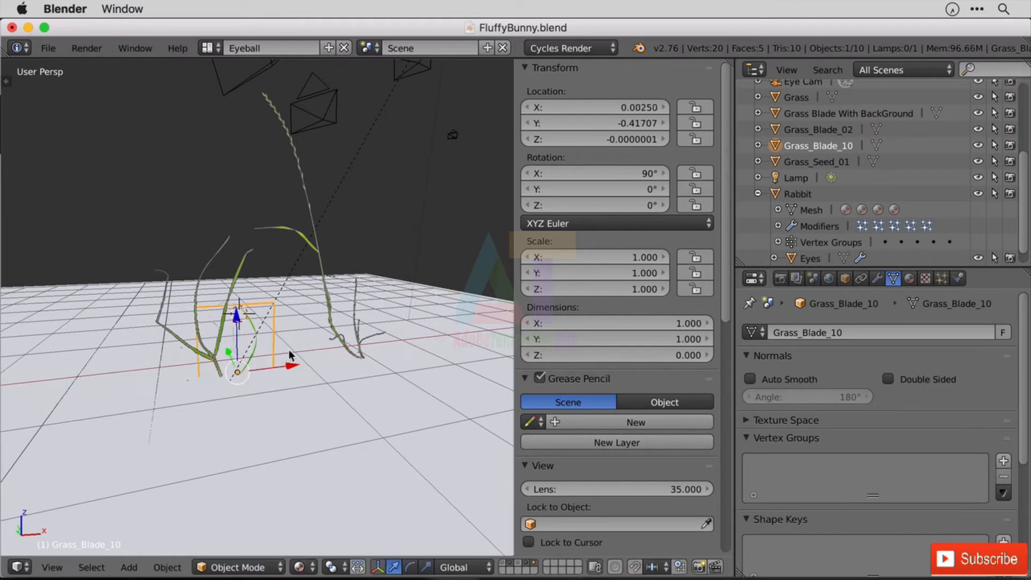
- Scale the Grass_Blade_10 plane up uniformly to about 1.22
key(s)
click(300, 325)
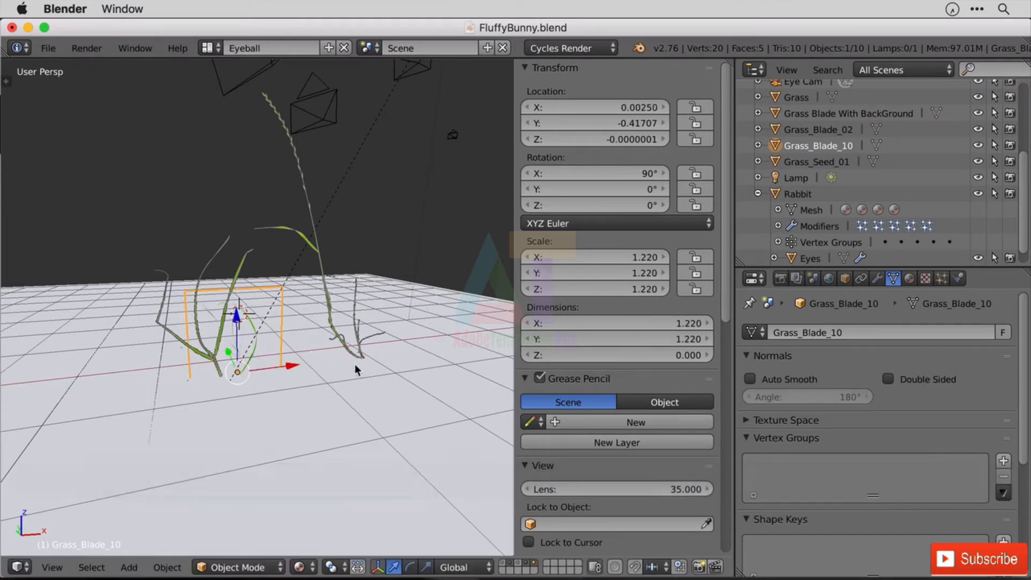
- Move the Grass_Seed_01 plane closer to the blades, to about 0.95 in X and -0.14 in Y
right_click(380, 348)
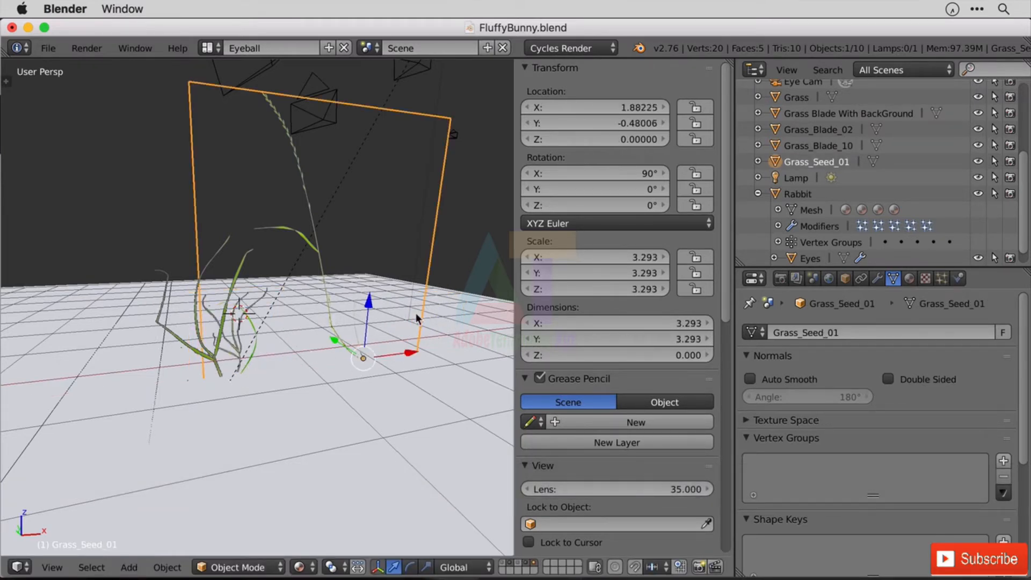
drag(411, 350, 353, 357)
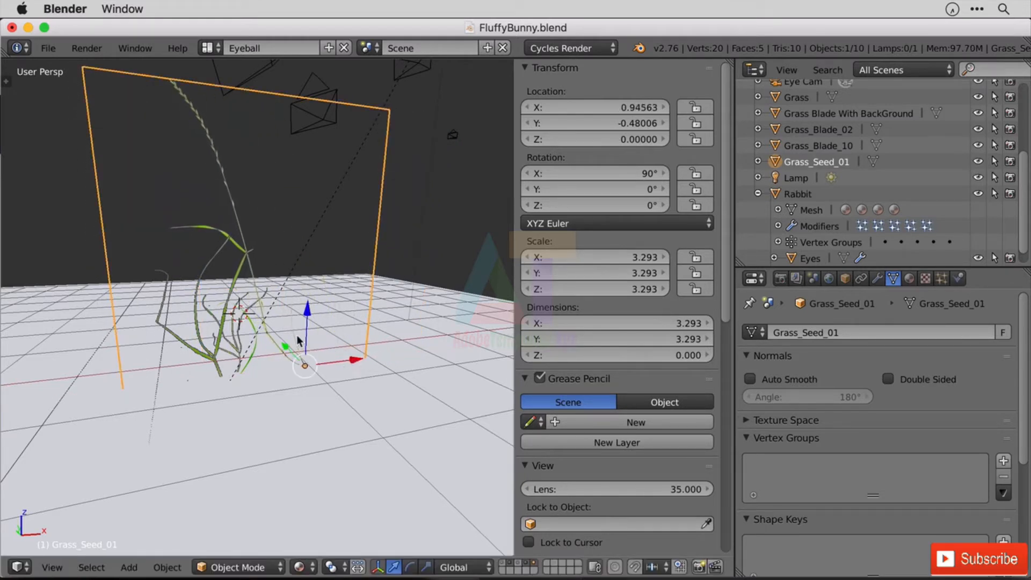
drag(286, 349, 273, 337)
- Position the Grass Blade With BackGround plane among the other blades at about X 0.03 and Y -0.62
right_click(195, 349)
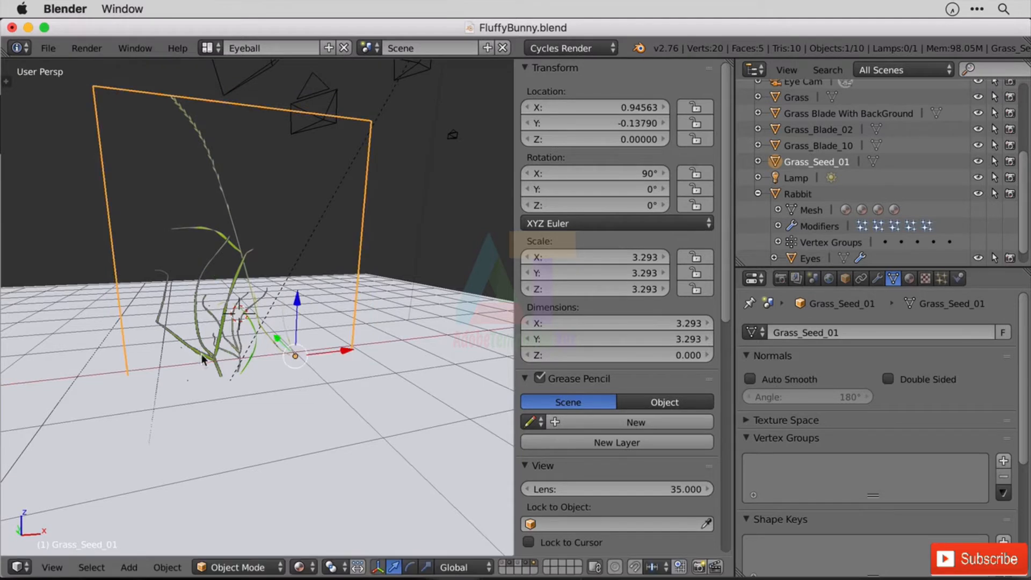
drag(214, 355, 239, 363)
right_click(239, 349)
- Make Eye Cam the active camera and look at the scene through it
middle_drag(418, 361, 308, 312)
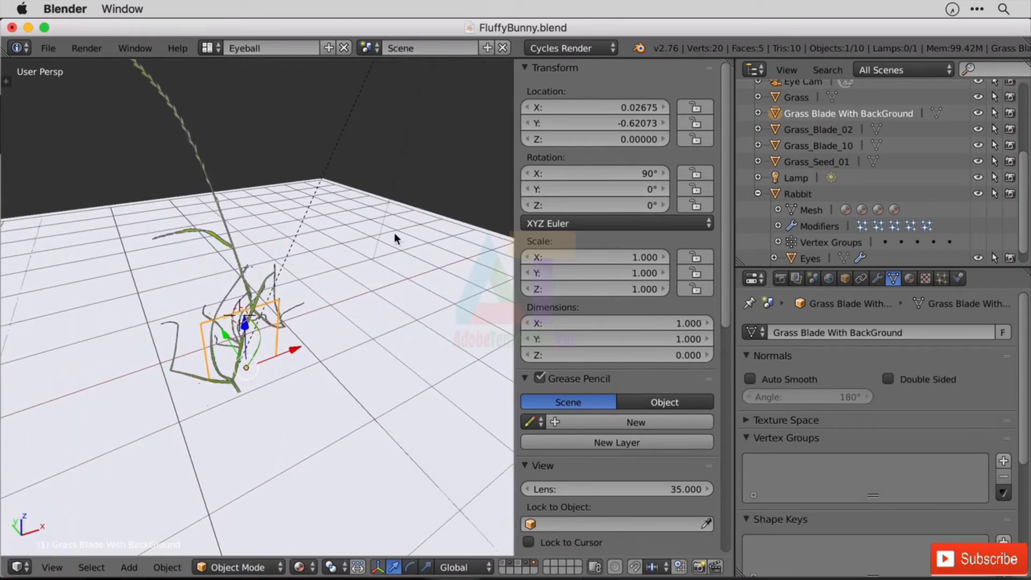
scroll(395, 233, down, 4)
middle_drag(392, 234, 276, 256)
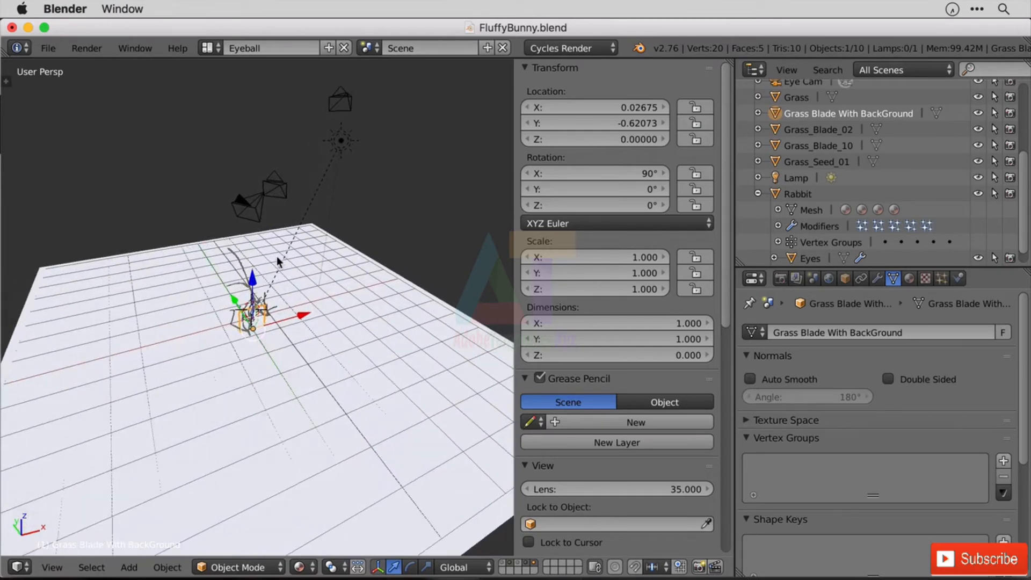
click(758, 193)
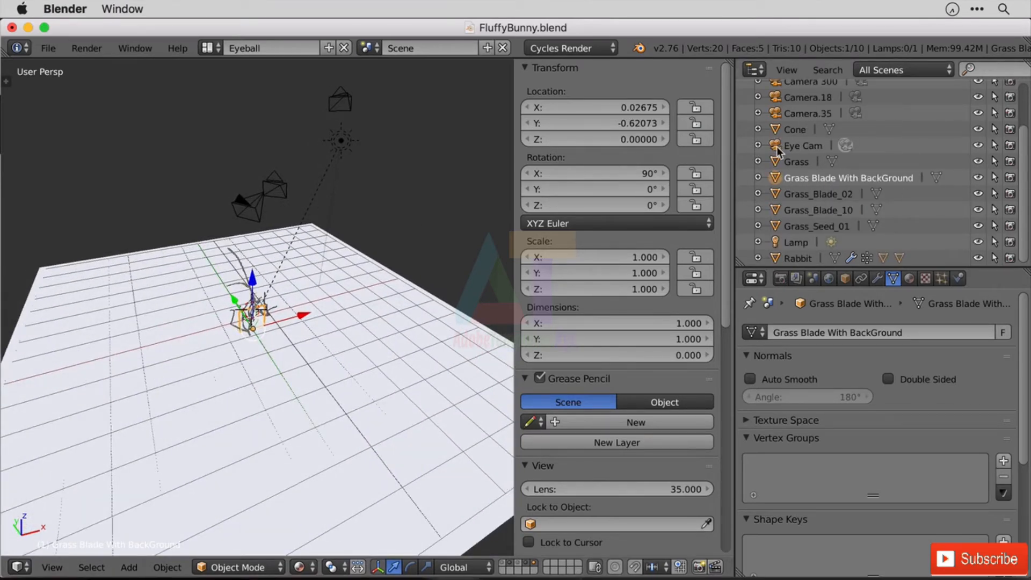
click(800, 146)
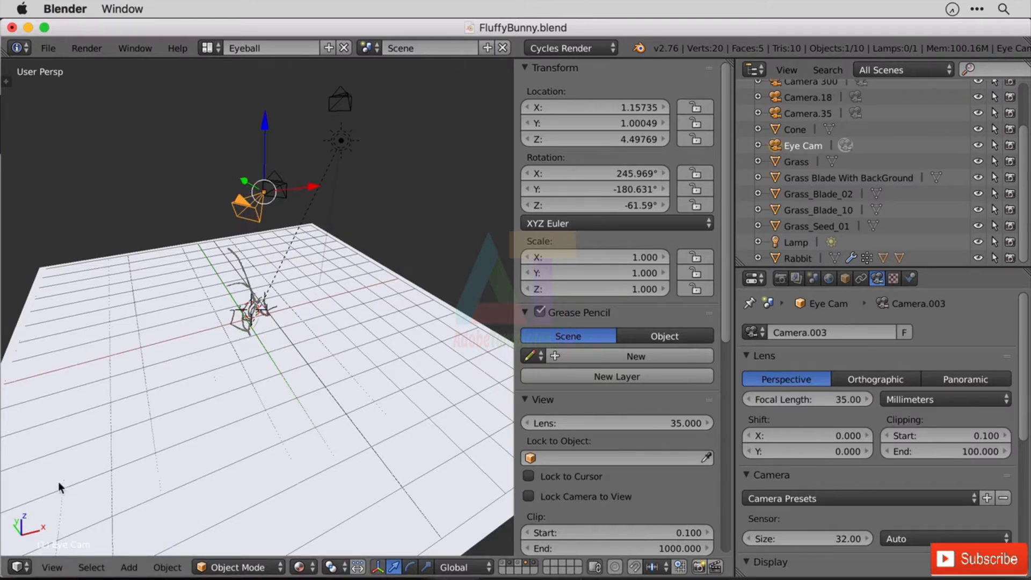
click(60, 567)
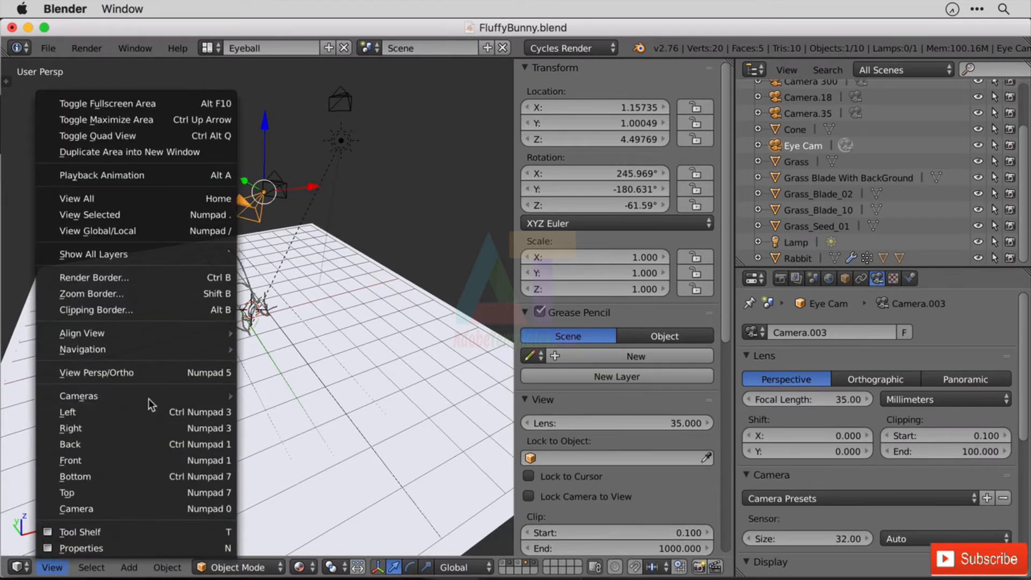
mouse_move(150, 395)
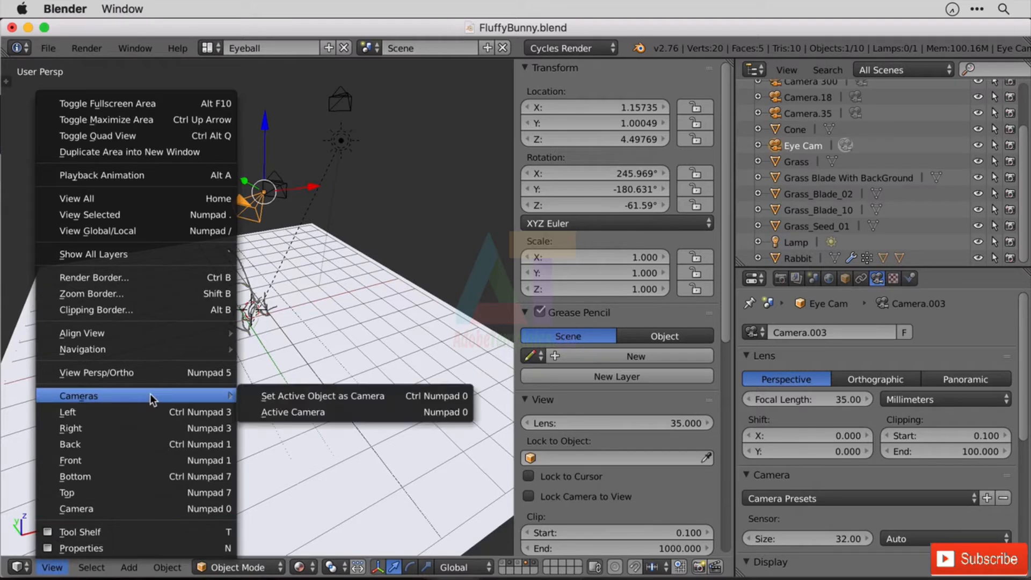
click(338, 396)
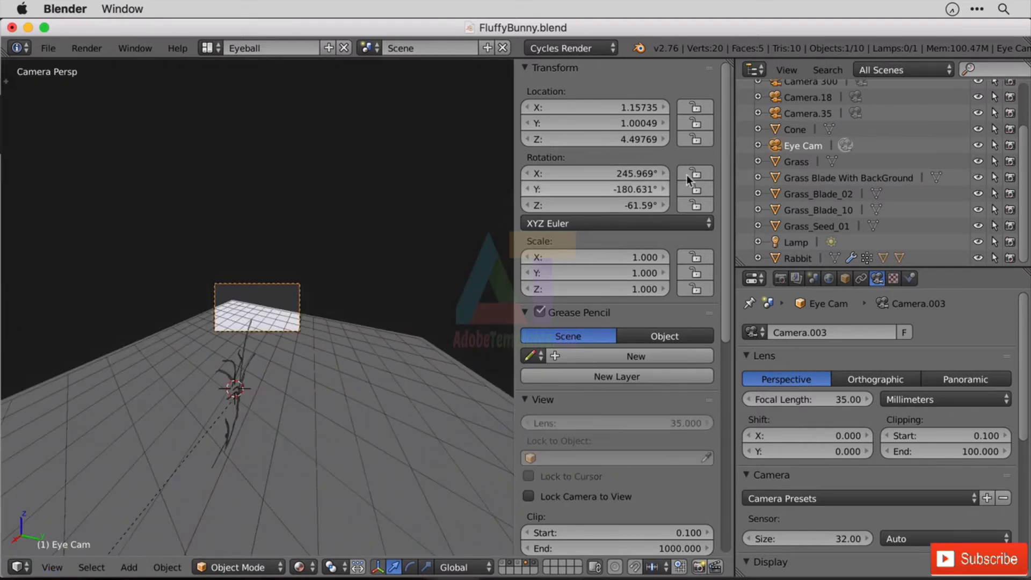
- Try zooming in the camera view with Lock Camera to View enabled, and unlock the camera again
scroll(652, 341, down, 3)
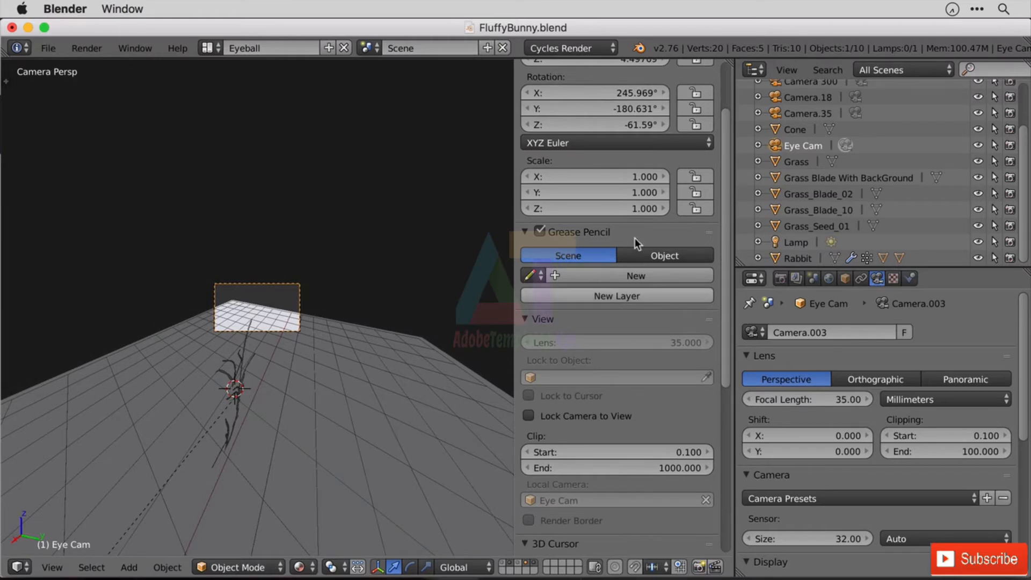
scroll(636, 427, down, 3)
click(584, 352)
scroll(251, 325, up, 5)
scroll(253, 322, down, 5)
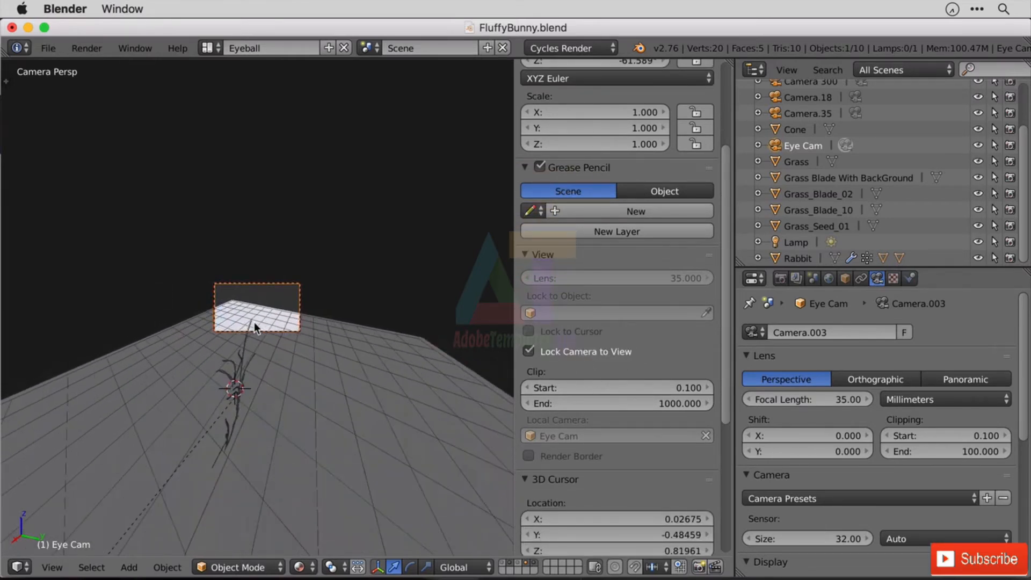
scroll(253, 322, up, 3)
scroll(257, 323, down, 4)
scroll(258, 320, up, 4)
scroll(259, 318, down, 2)
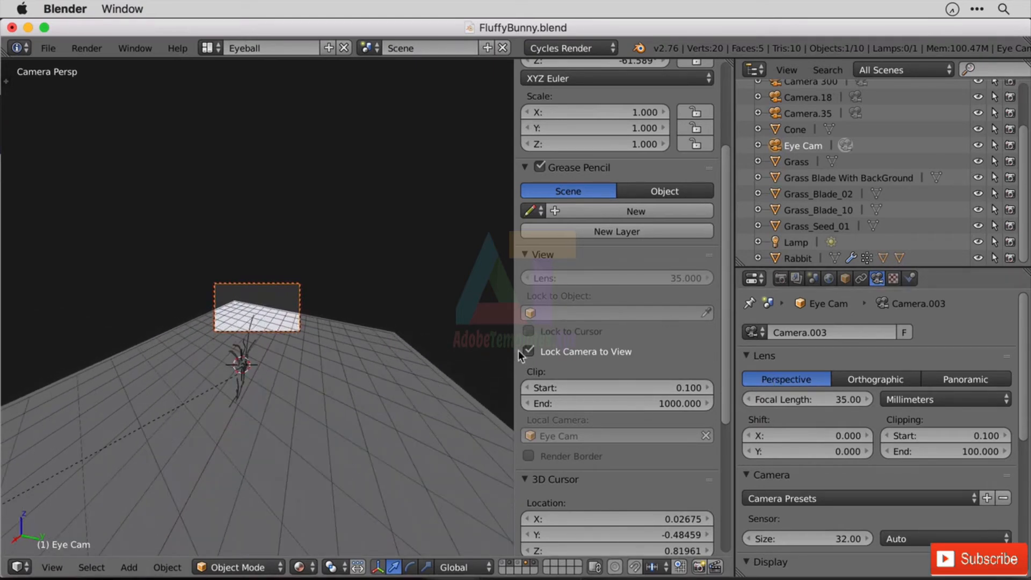
click(561, 352)
- Enlarge the camera frame to fill the viewport and enable Lock Camera to View
scroll(340, 324, up, 6)
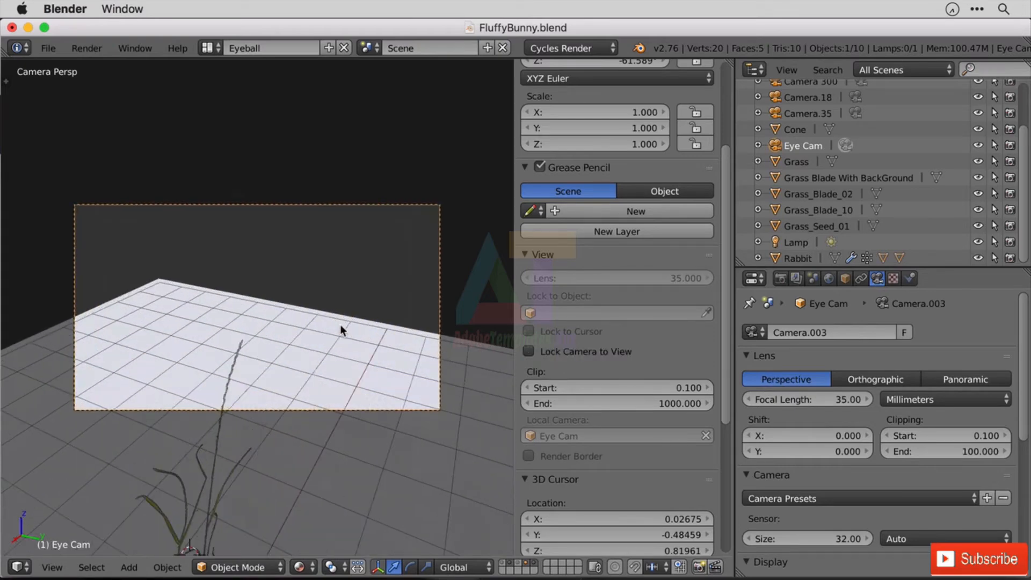
scroll(340, 325, up, 2)
click(616, 351)
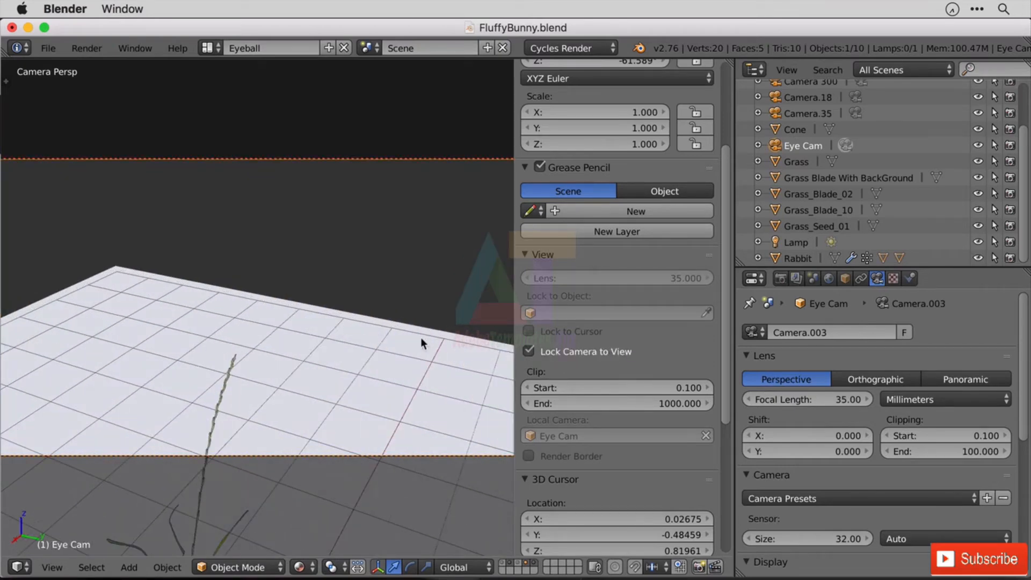
- Widen the 3D viewport and aim Eye Cam so that it frames the whole grass clump
drag(516, 338, 564, 337)
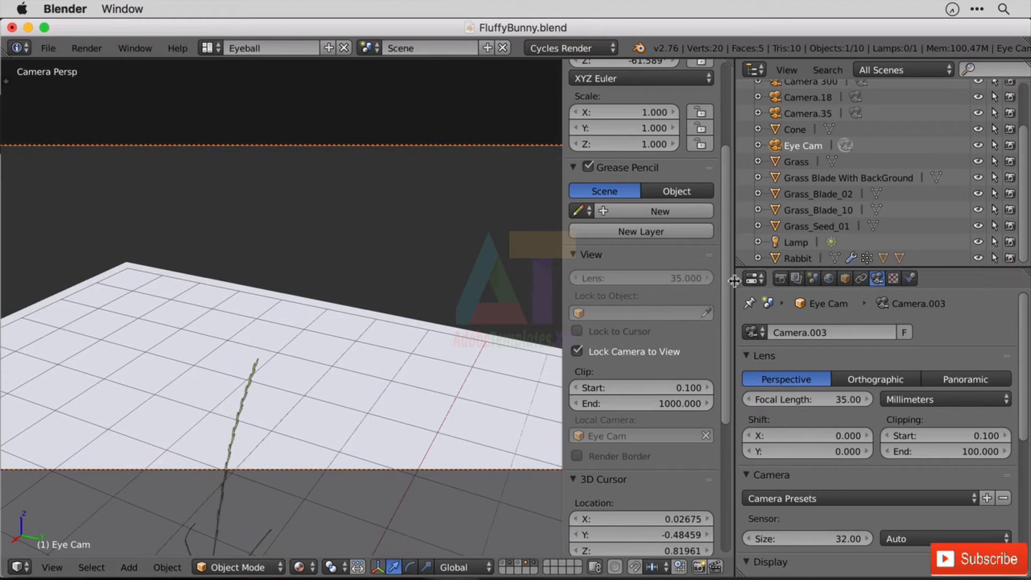
drag(734, 280, 875, 297)
middle_drag(320, 332, 383, 203)
scroll(400, 230, up, 4)
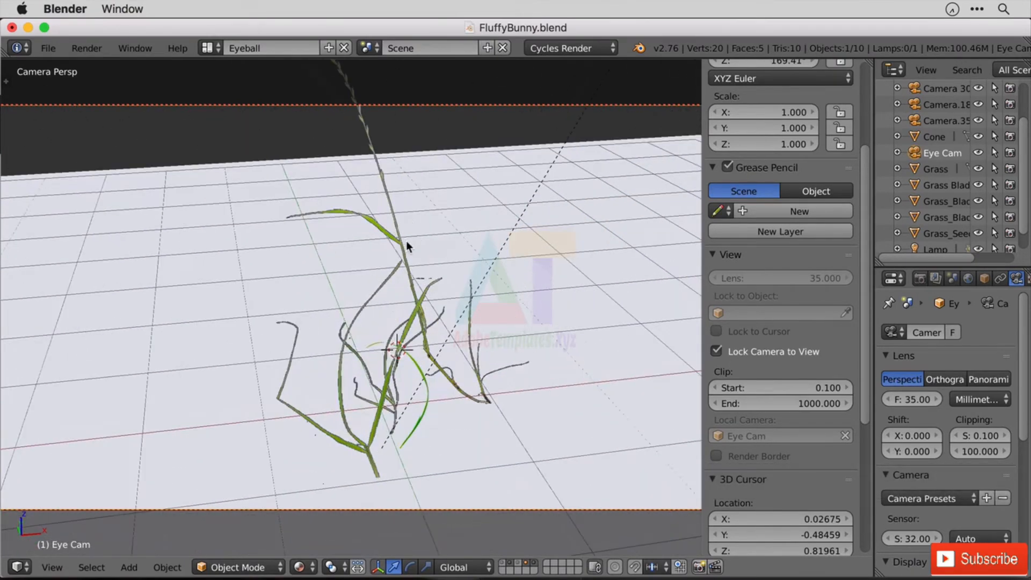
shift+middle_drag(459, 258, 440, 299)
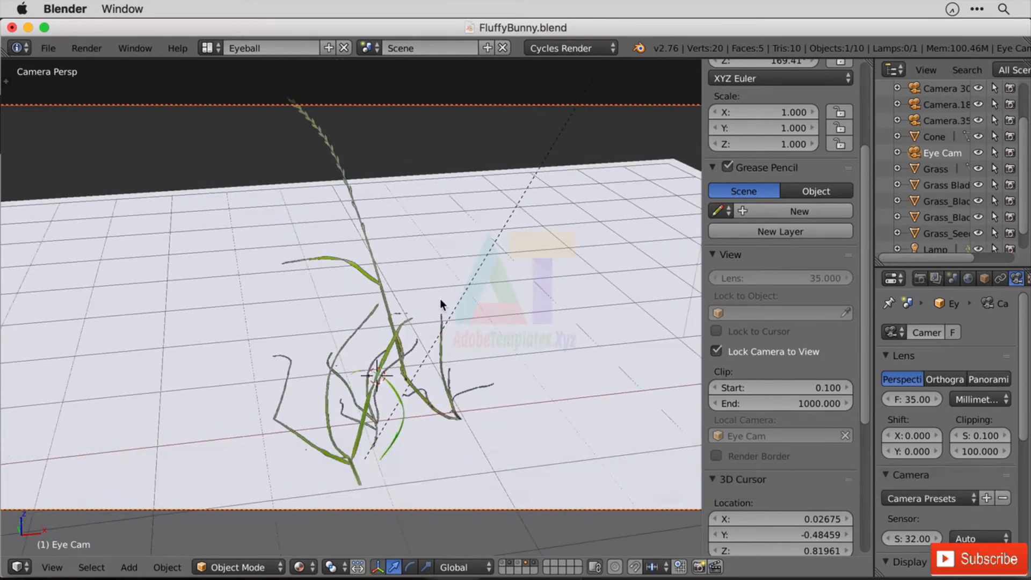
- Switch the viewport shading to Rendered and widen the outliner and properties area
click(299, 567)
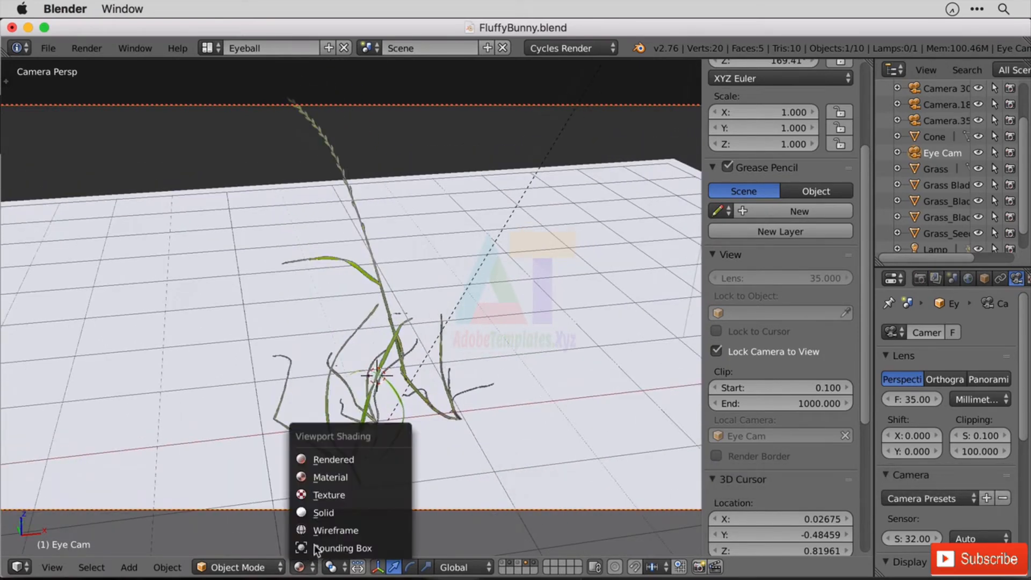
click(343, 463)
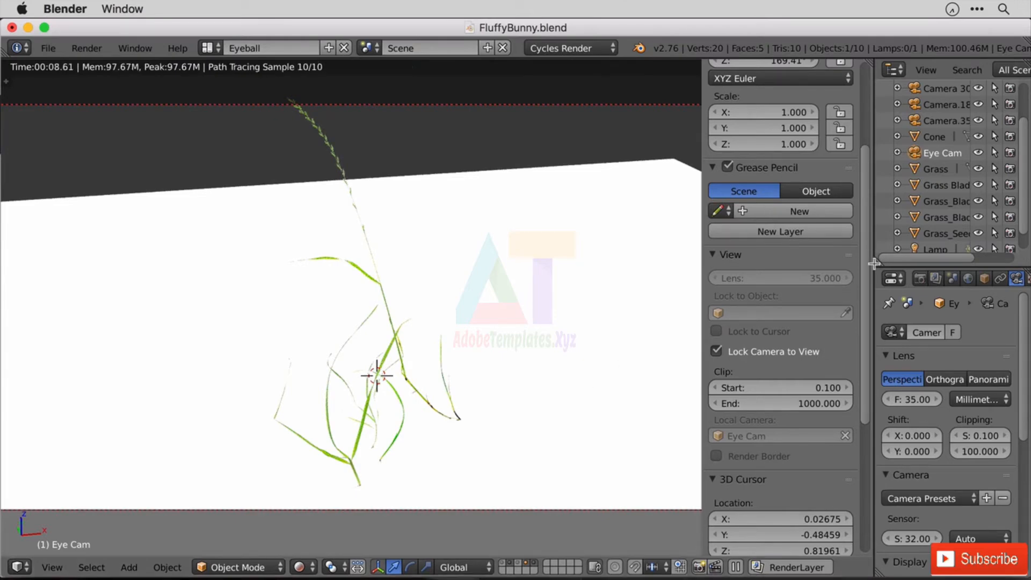
drag(874, 259, 769, 275)
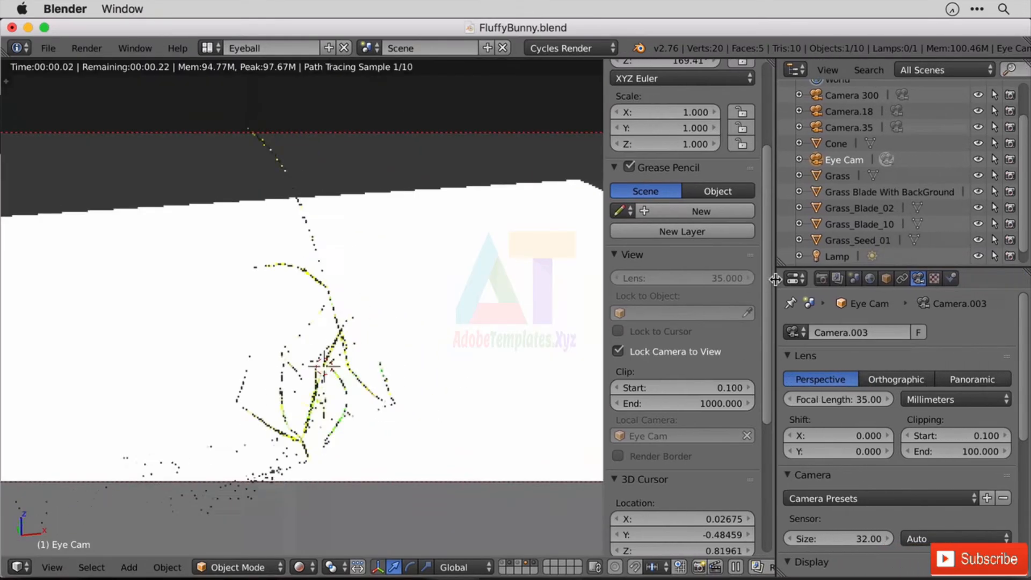
- Set the emission strength of the sun lamp to 5
click(837, 257)
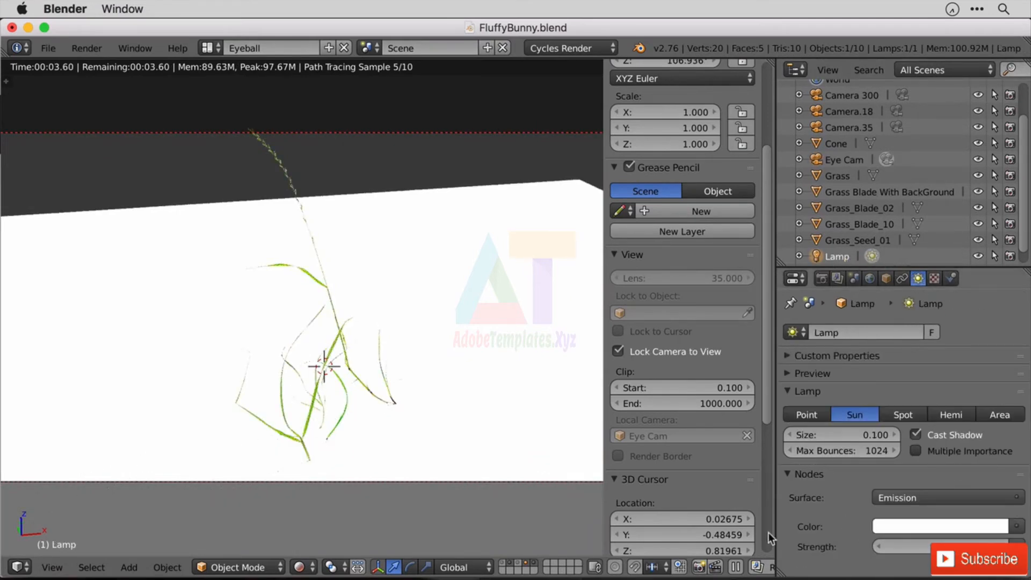
click(940, 545)
text(5)
key(Return)
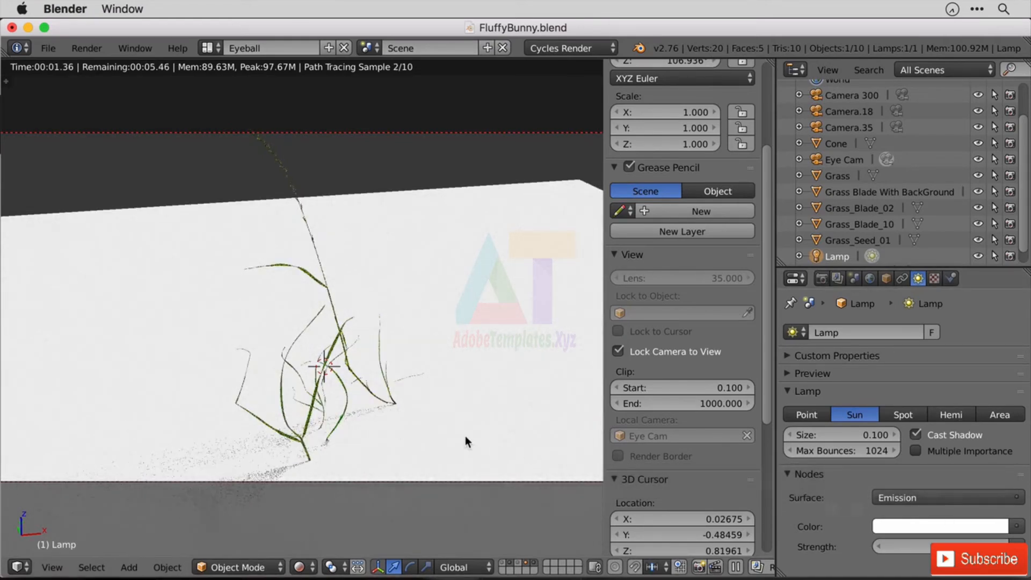
- Orbit Eye Cam around the grass clump to frame it and its shadows from another side
middle_drag(454, 295, 331, 304)
middle_drag(368, 301, 431, 316)
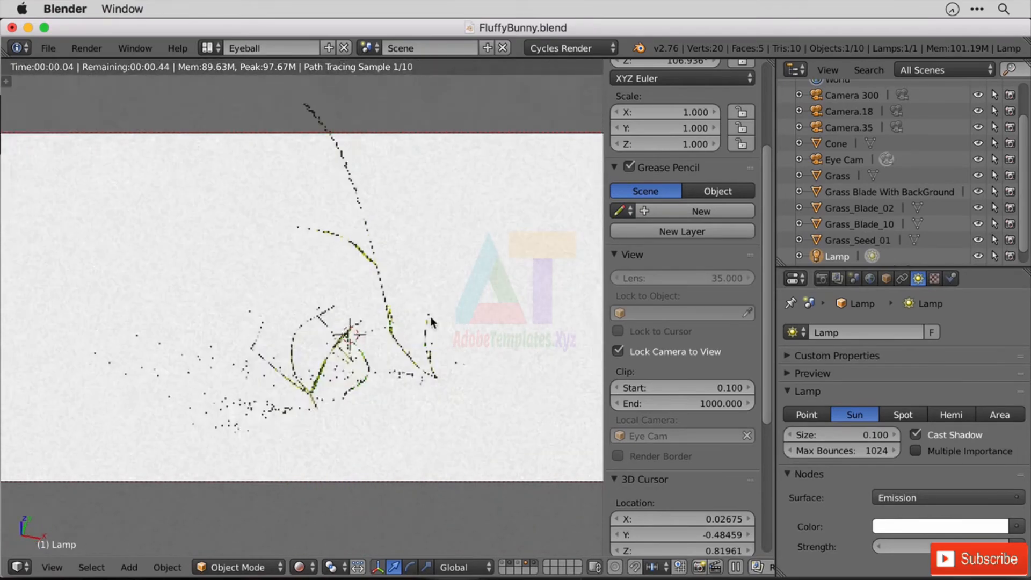
middle_drag(295, 342, 345, 317)
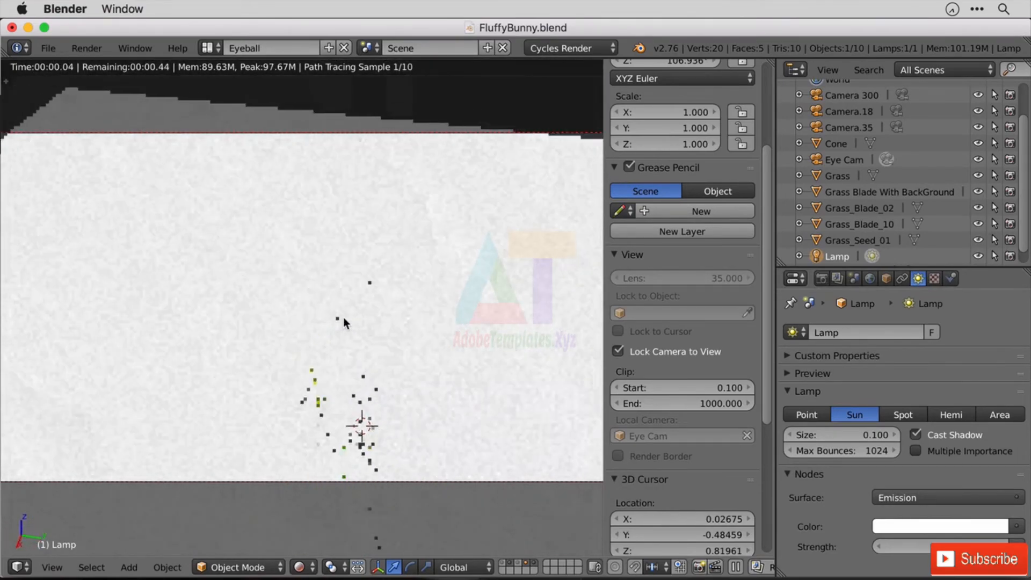
middle_drag(448, 390, 463, 327)
scroll(463, 324, down, 2)
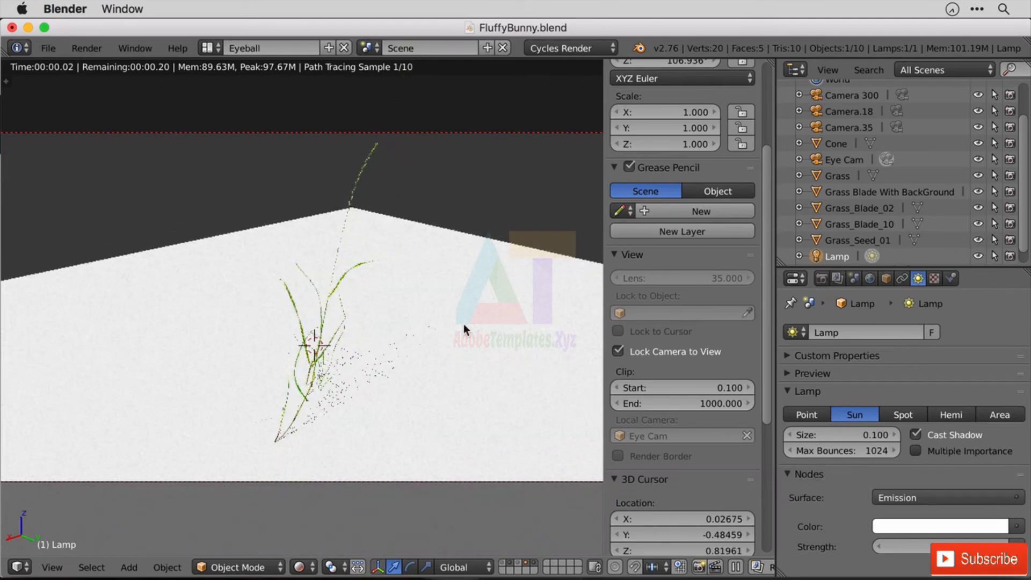
scroll(463, 324, up, 1)
scroll(463, 324, down, 1)
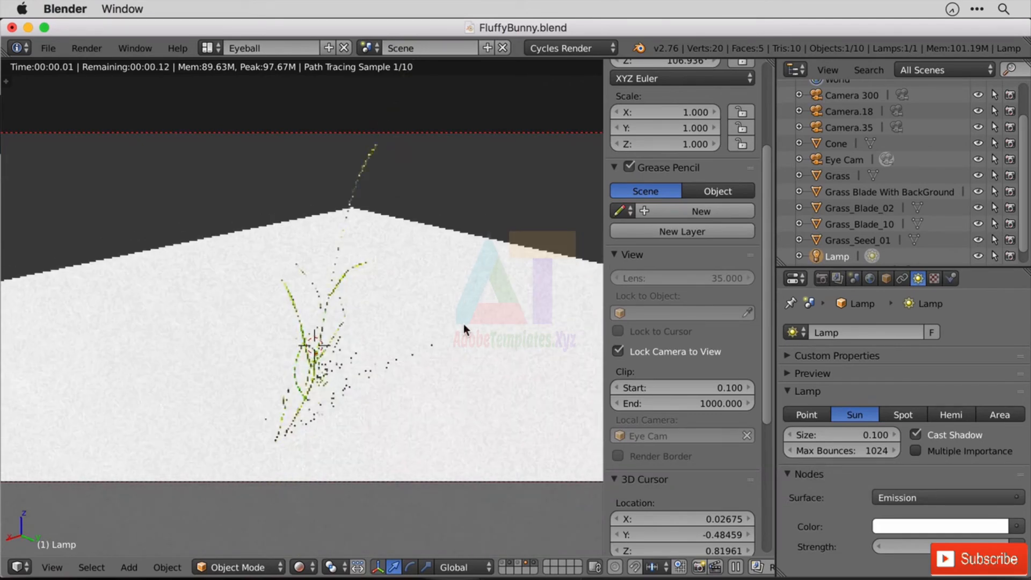
- Set the Cycles render samples to 25 in the render settings
click(820, 278)
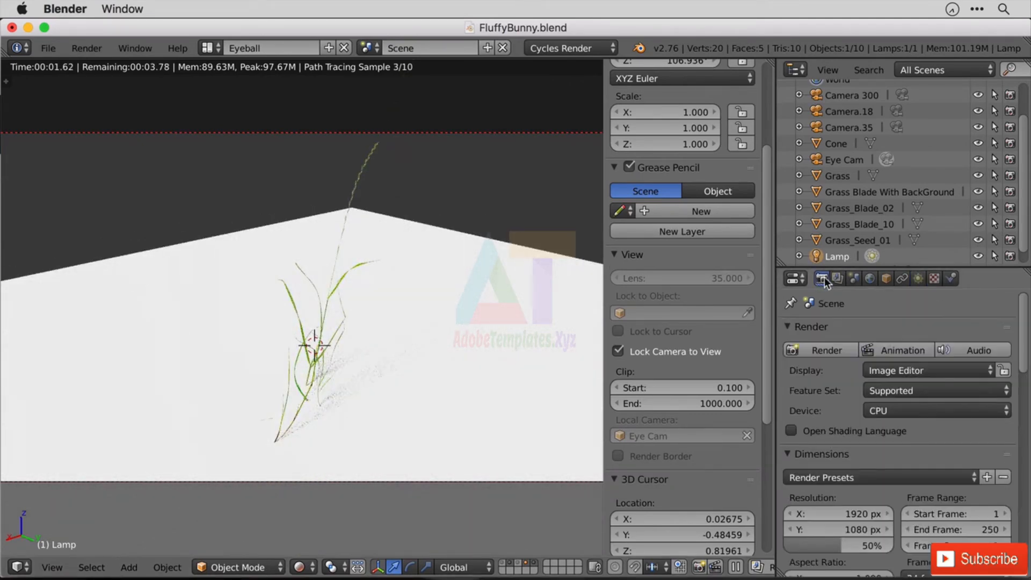
scroll(897, 430, down, 5)
scroll(897, 430, down, 6)
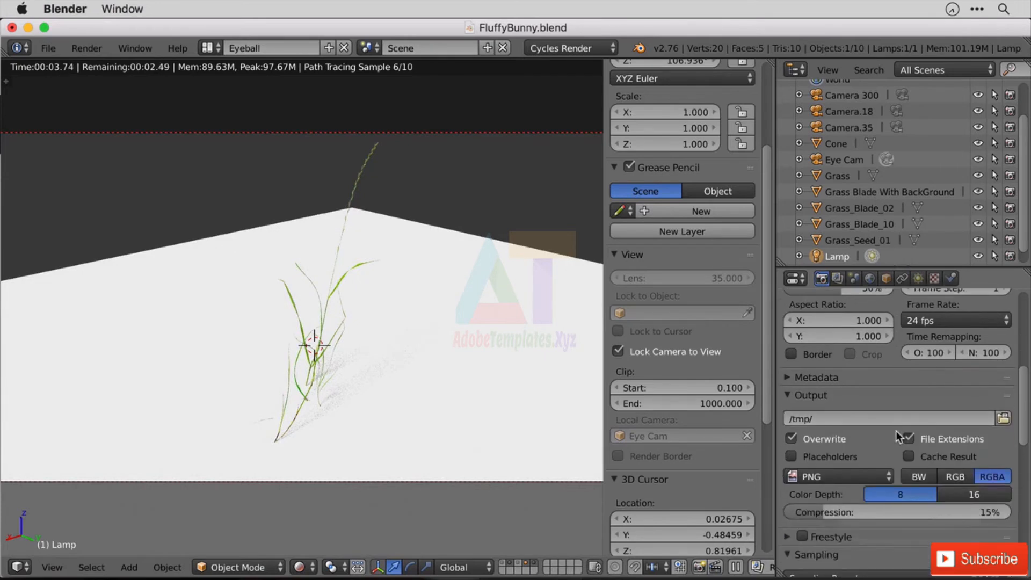
scroll(894, 432, up, 5)
scroll(894, 433, up, 3)
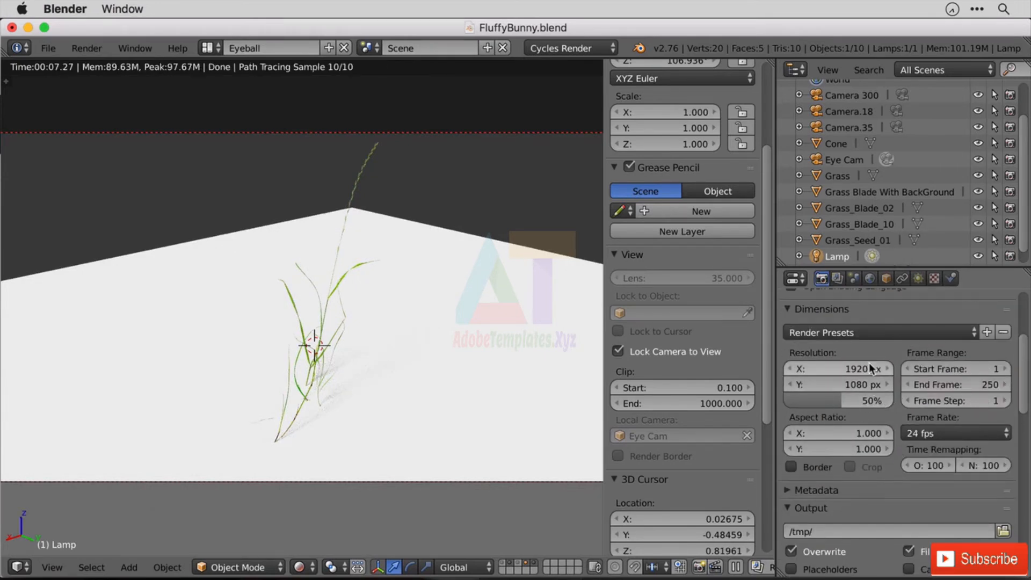
scroll(938, 445, up, 3)
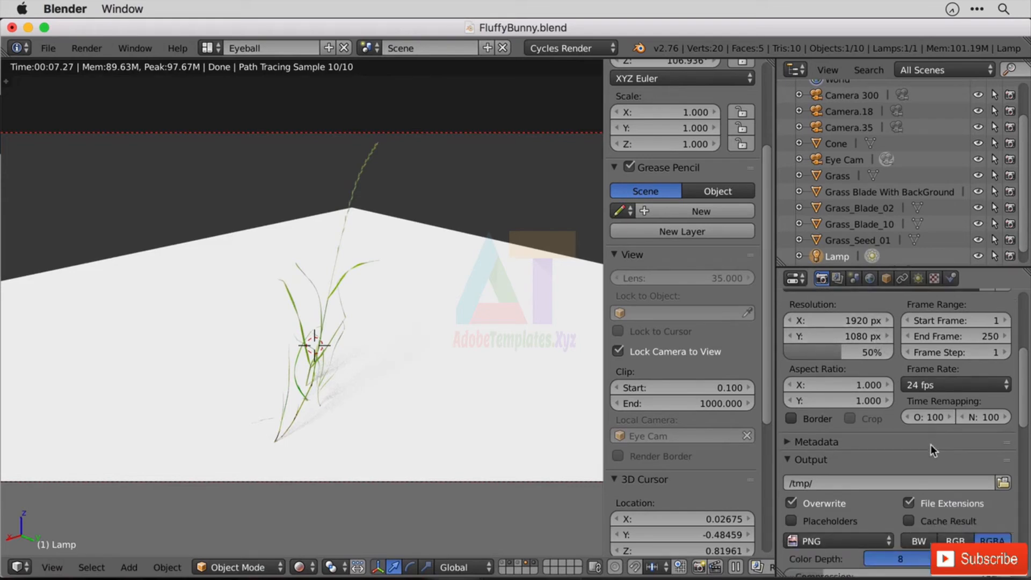
scroll(871, 466, down, 5)
scroll(871, 467, down, 8)
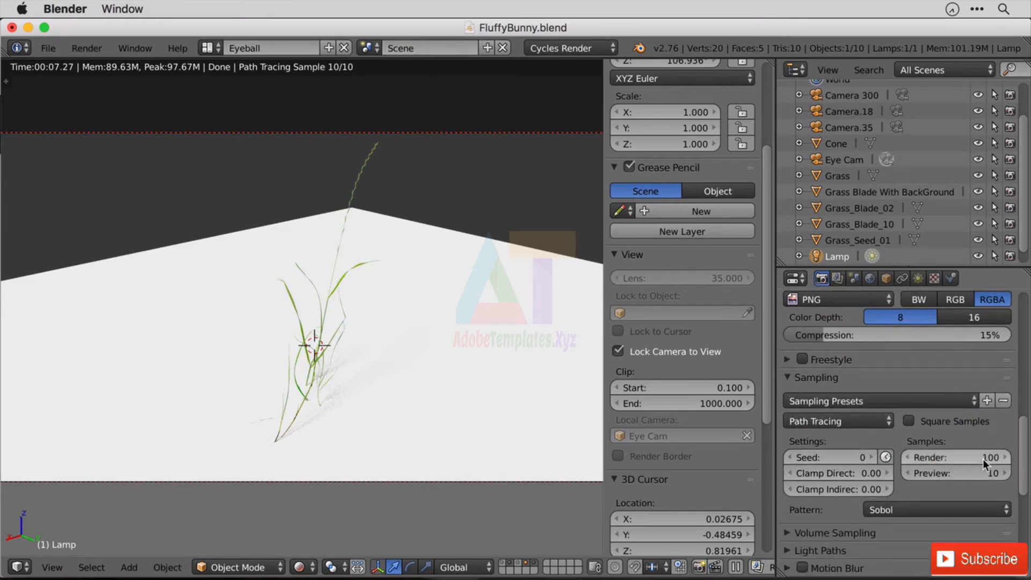
click(945, 457)
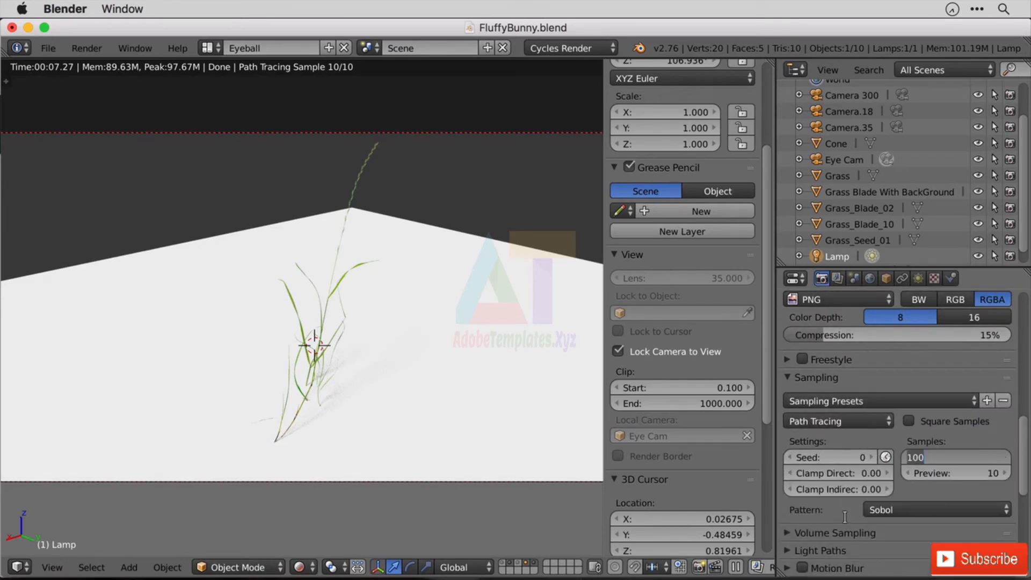
text(25)
key(Return)
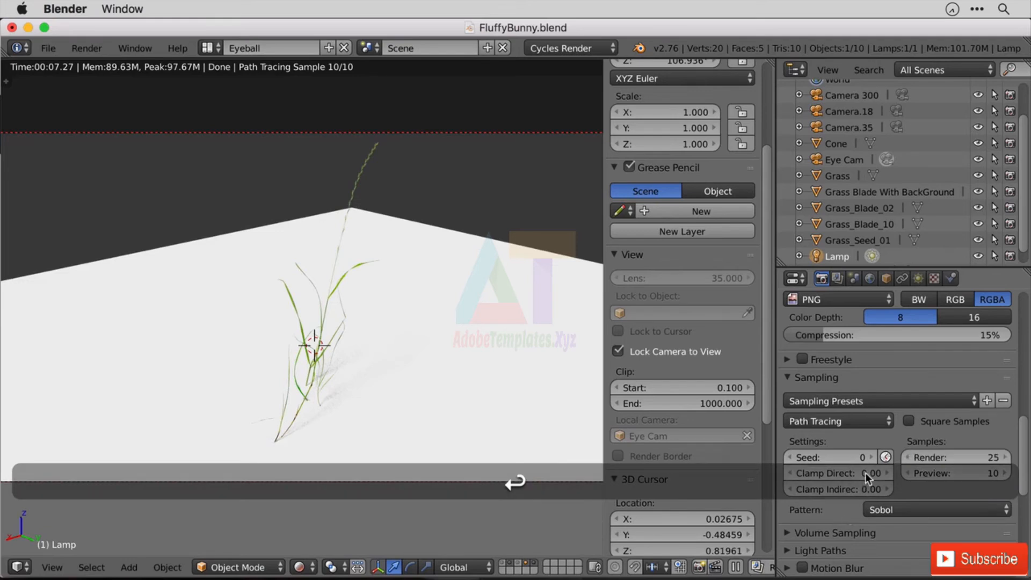
- Examine the film and performance options in the Cycles render settings, including threads and tile size
scroll(880, 469, down, 3)
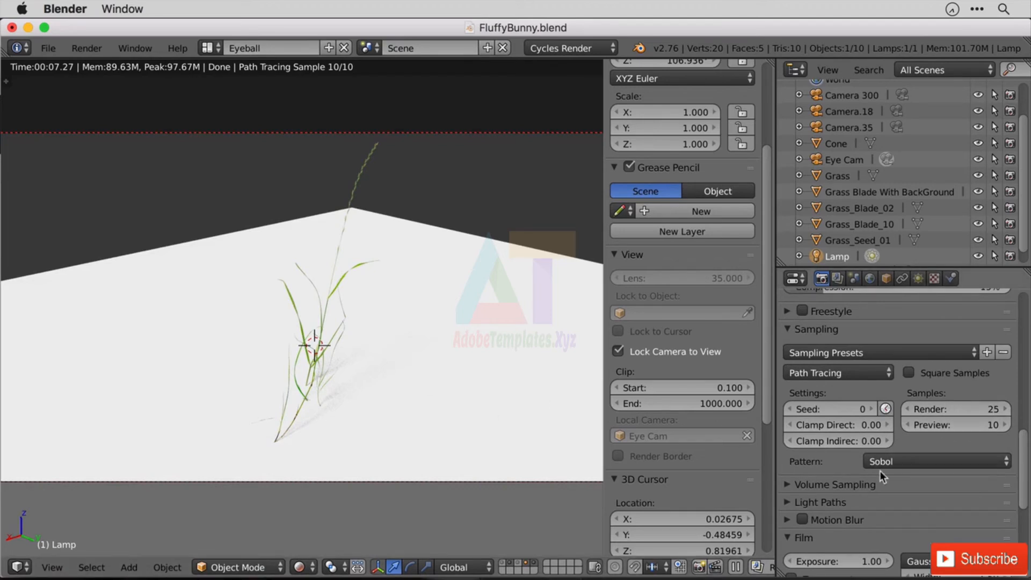
scroll(880, 472, down, 5)
scroll(913, 492, down, 6)
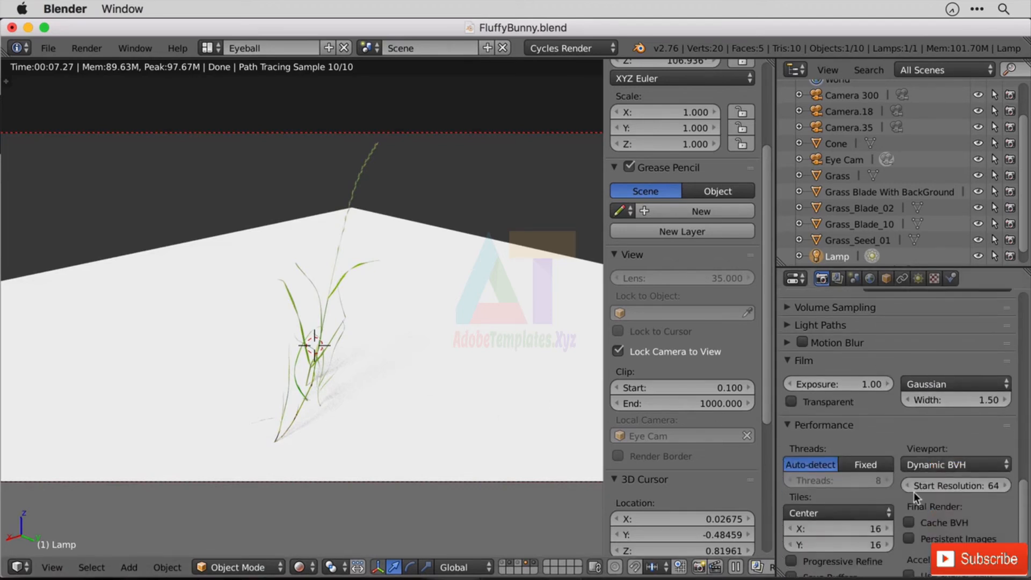
scroll(917, 488, down, 3)
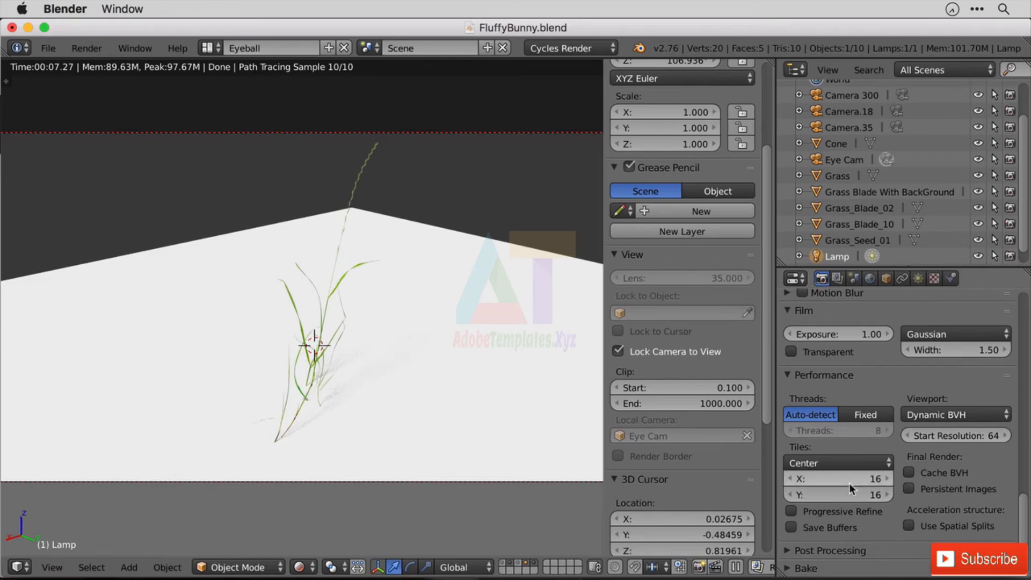
scroll(887, 453, up, 7)
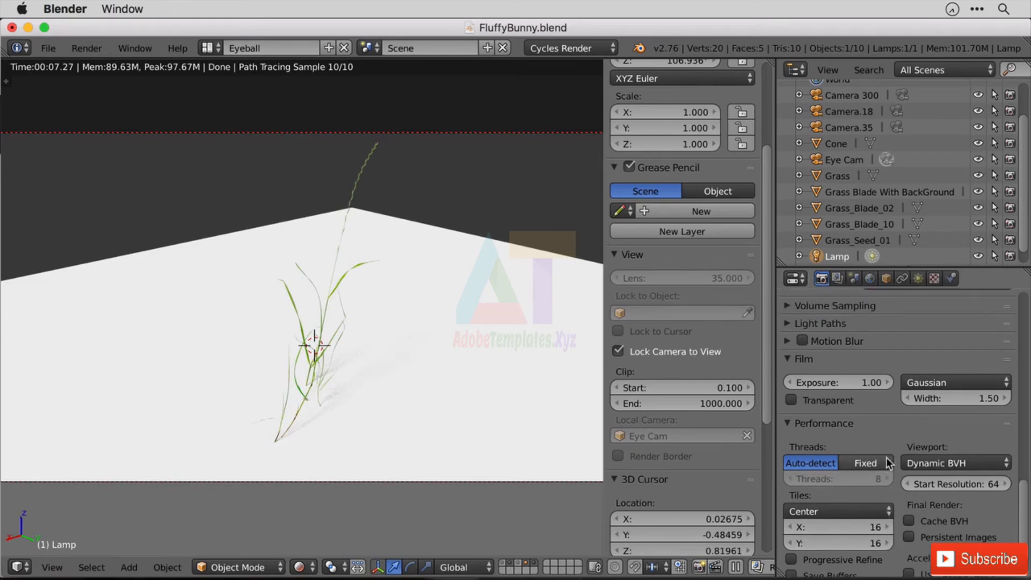
scroll(885, 459, up, 3)
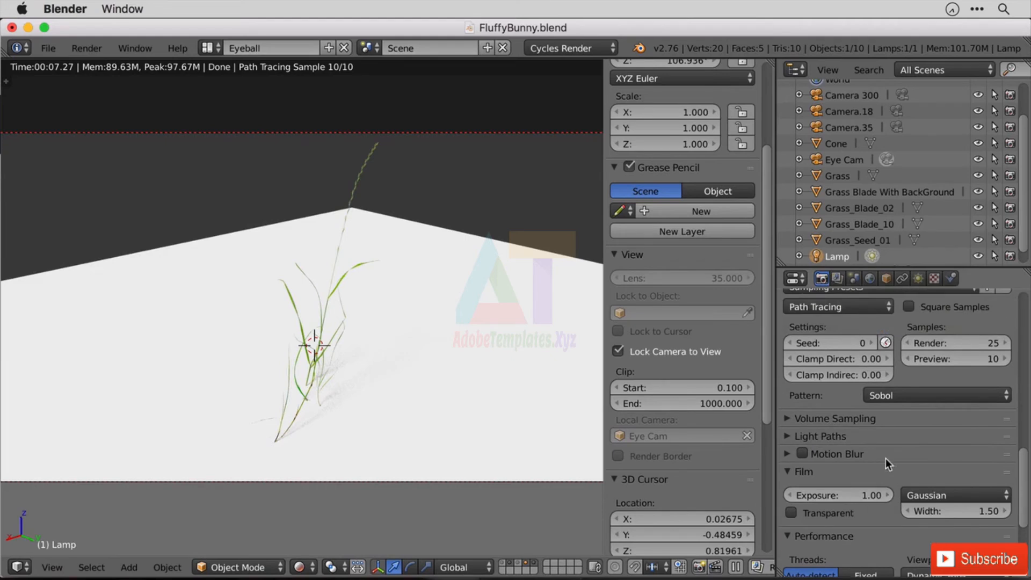
- Enable nodes for the world surface and set its color to an Environment Texture with Mirror Ball projection
click(870, 278)
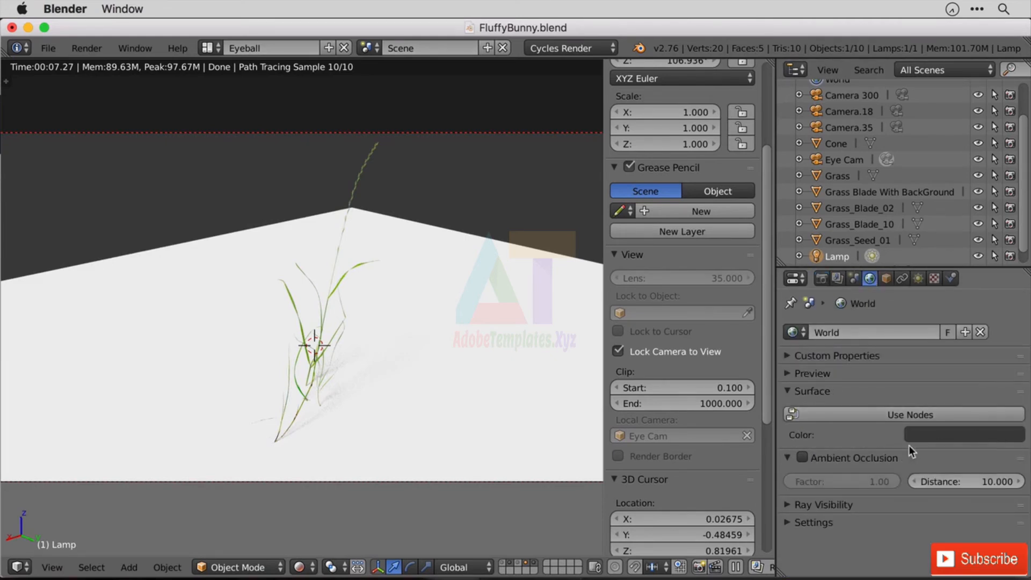
click(853, 278)
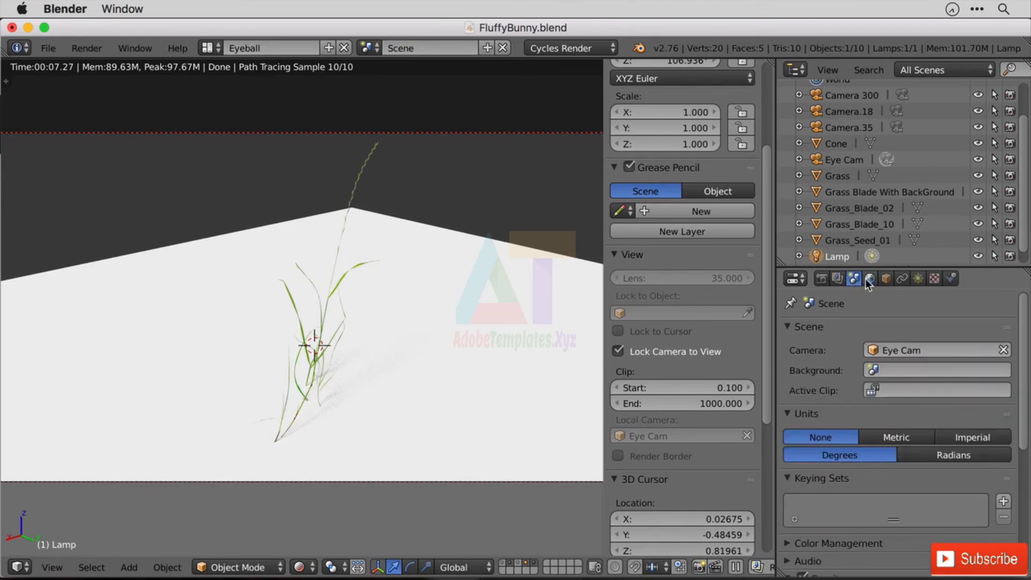
click(868, 278)
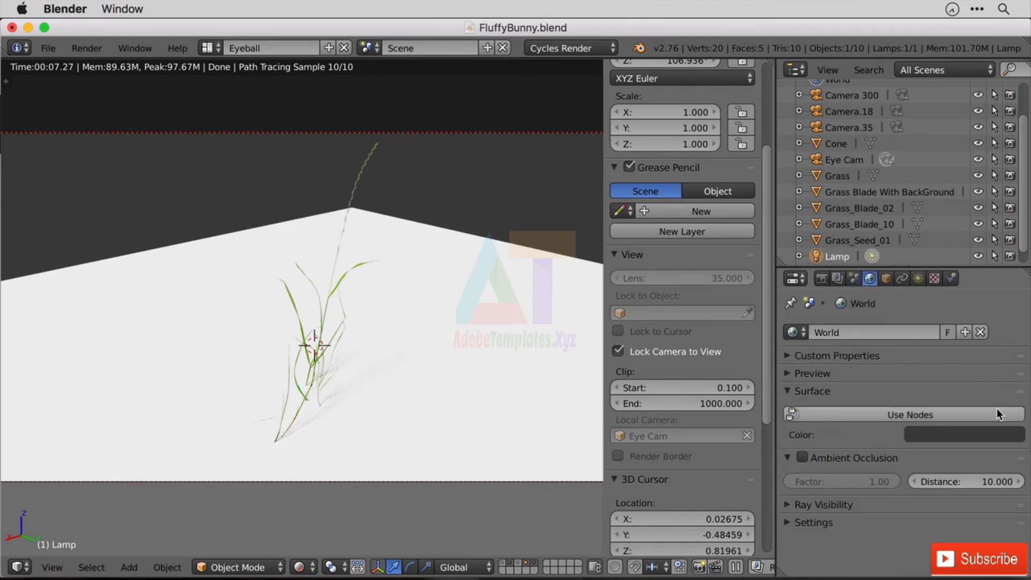
click(887, 413)
click(1003, 443)
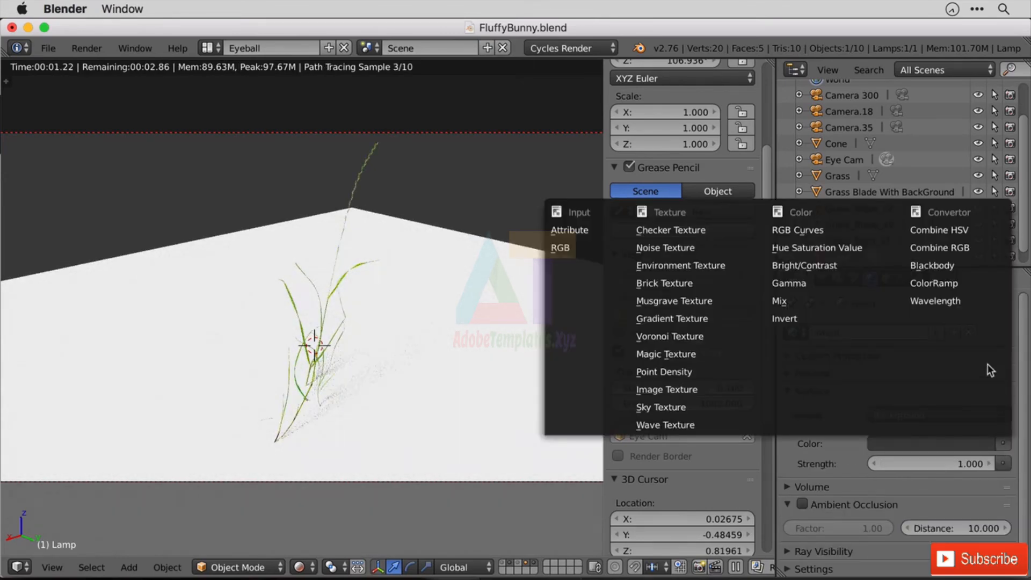
click(689, 264)
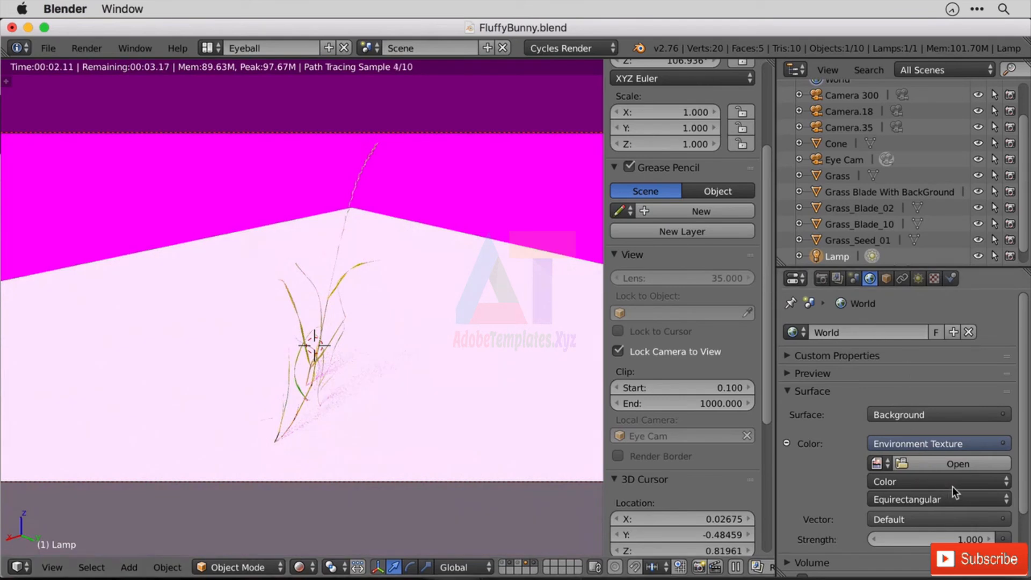
click(939, 498)
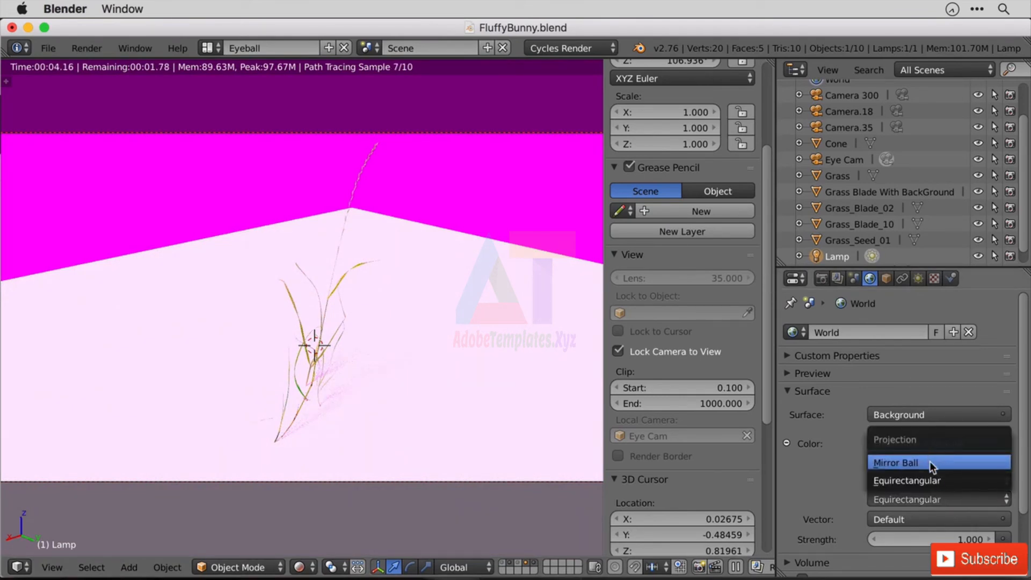
click(929, 462)
- Load angmap12.jpg from the 20151202 FB03 Your Section Assets folder as the environment image, browsing the files as thumbnails
click(968, 460)
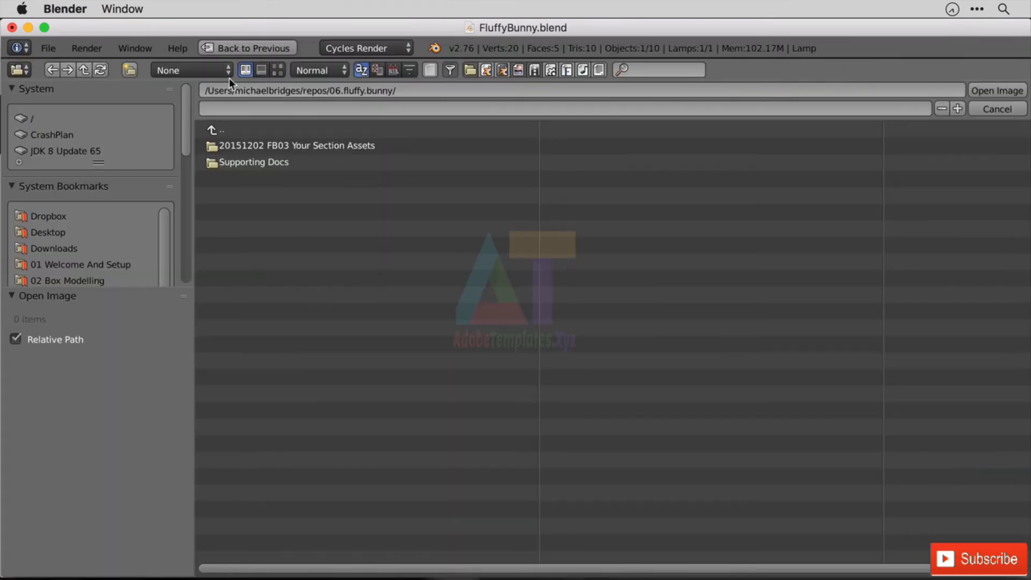
click(248, 147)
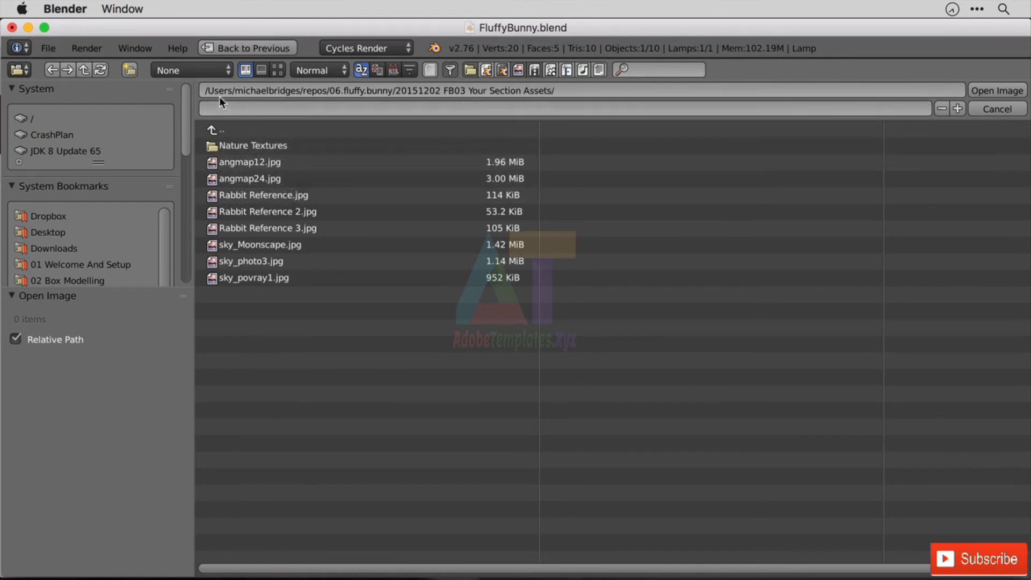
click(277, 70)
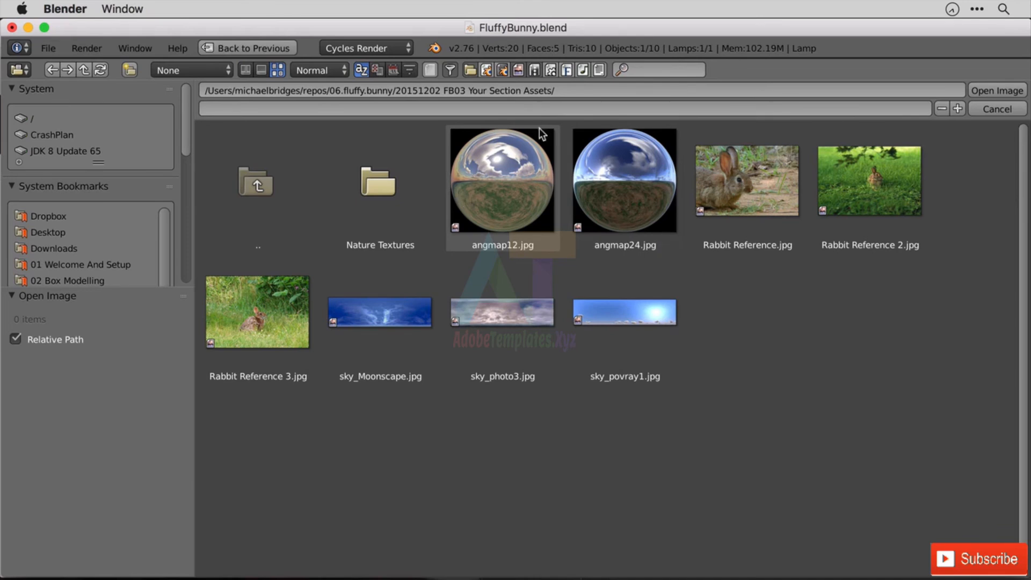
click(515, 186)
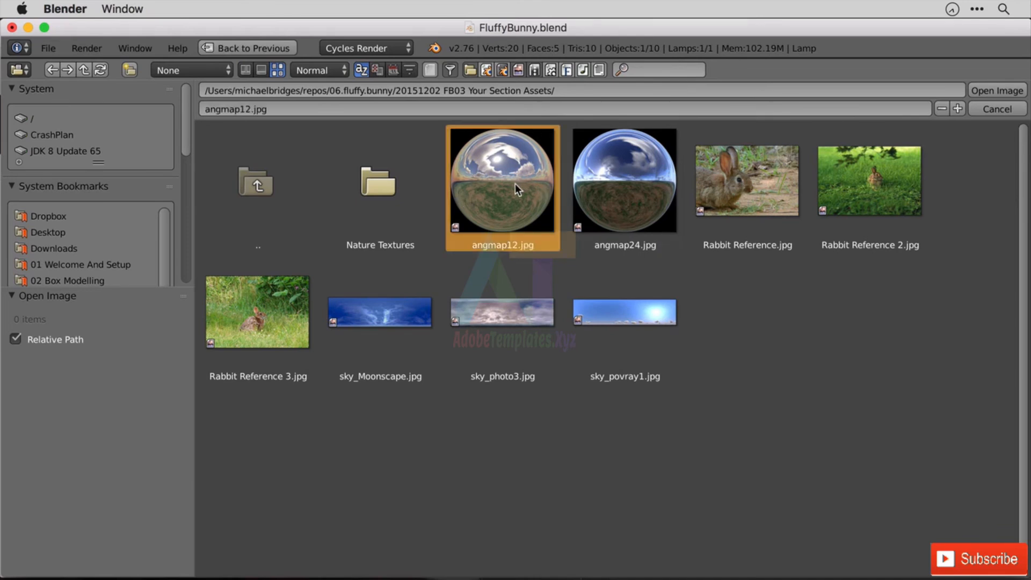
click(997, 91)
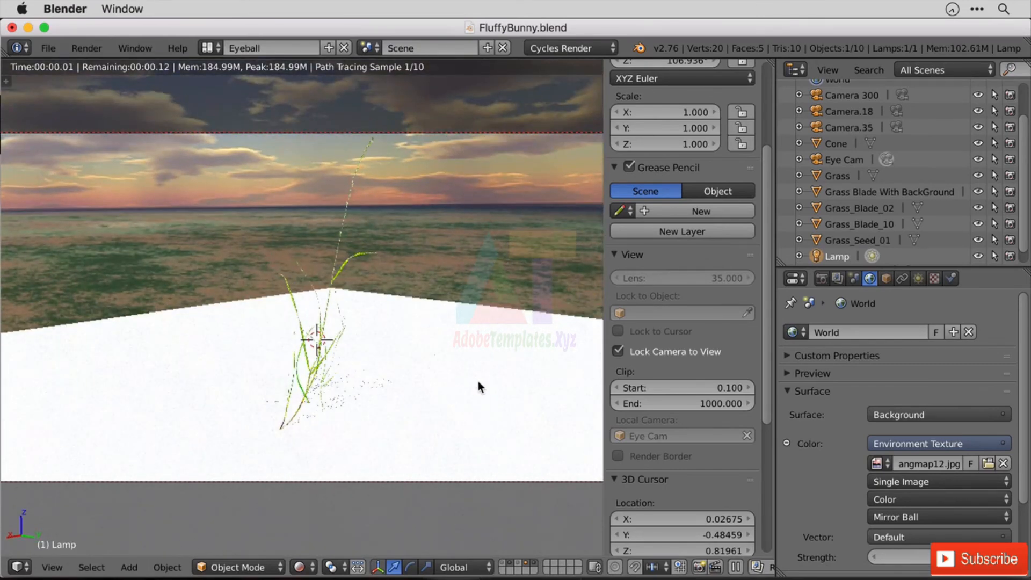
- Shift Eye Cam's framing of the grass clump slightly and render the still image
shift+middle_drag(487, 390, 483, 391)
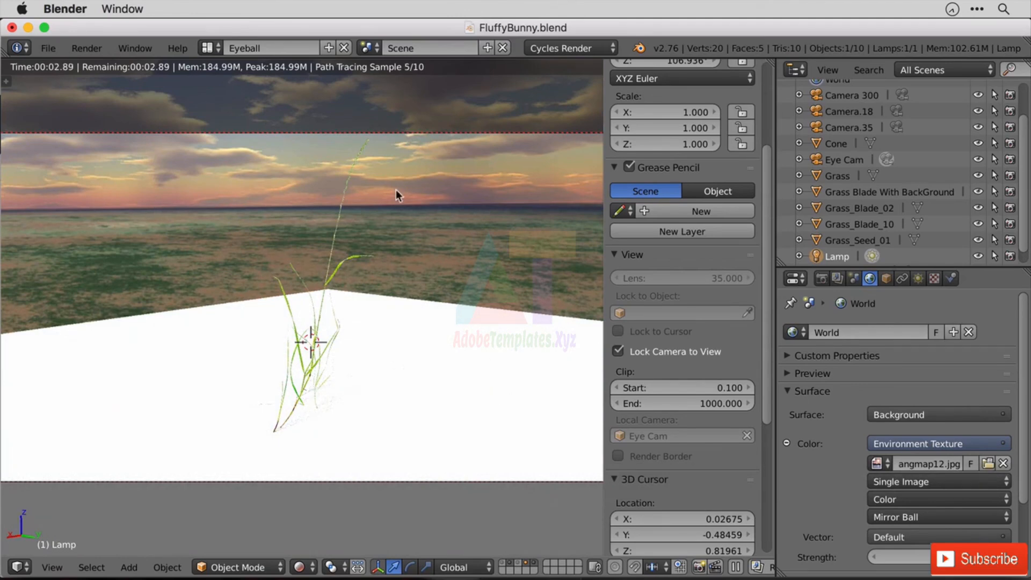
click(97, 49)
click(112, 67)
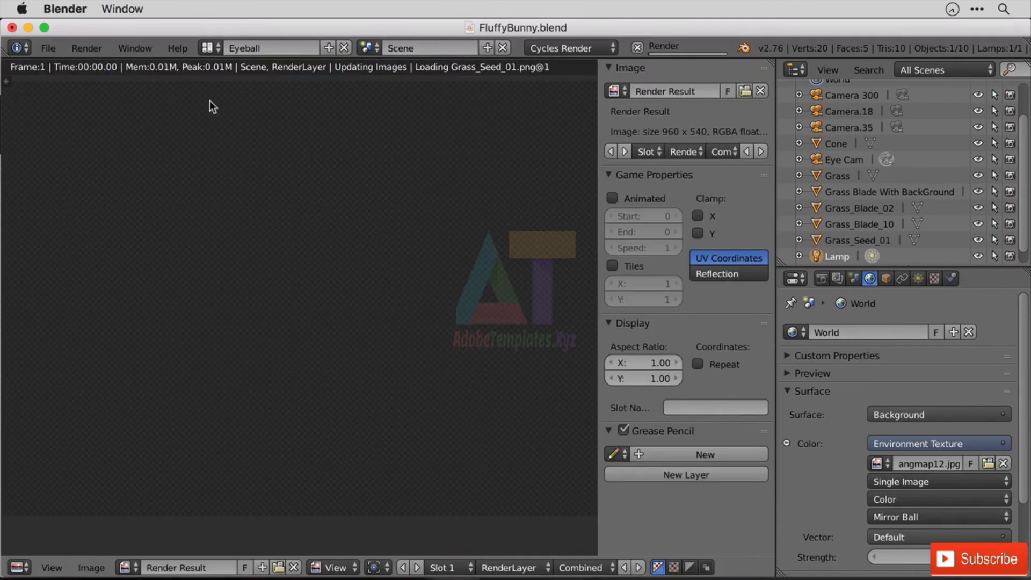